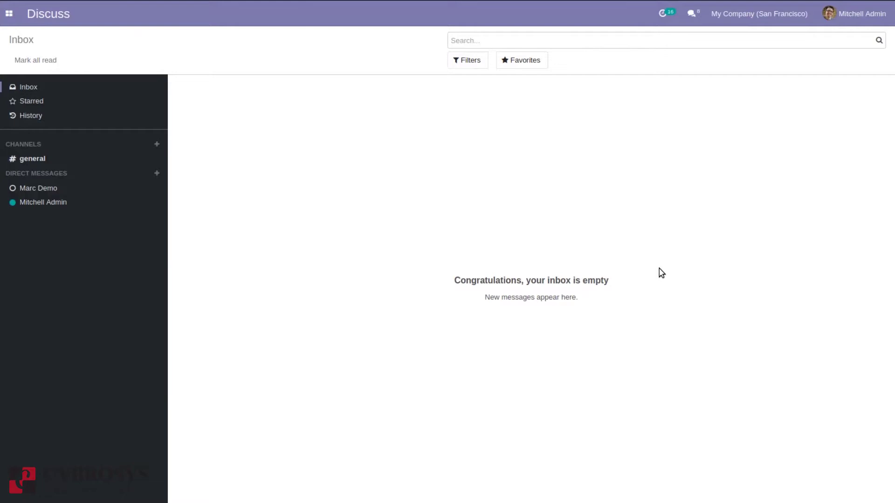
- Open the Sales settings and search them for "tax" to examine the default tax options
click(7, 16)
click(29, 95)
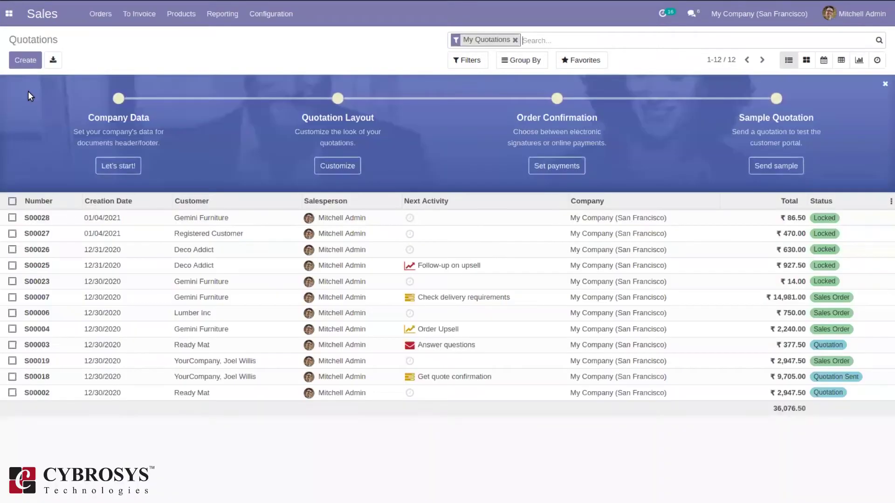
click(273, 14)
click(293, 41)
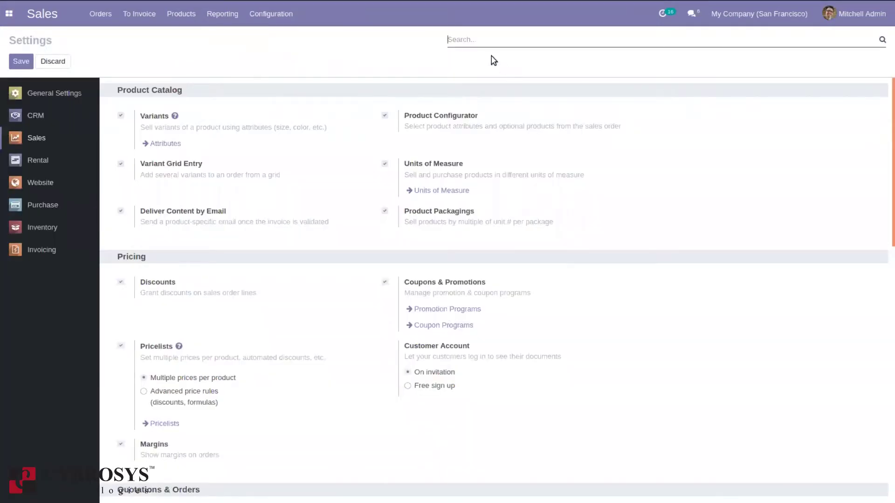
click(489, 41)
text(tax)
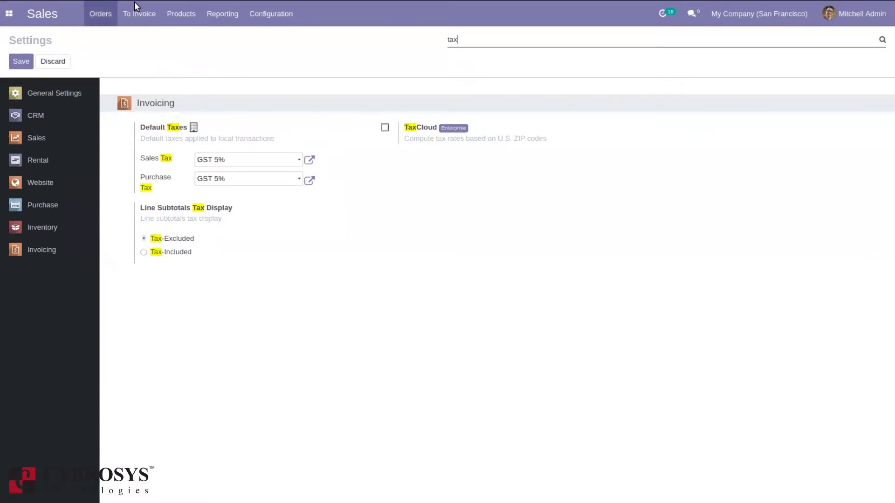
- Start a new product in the Sales product list, name it "Steel Box" and make it a storable product
click(167, 18)
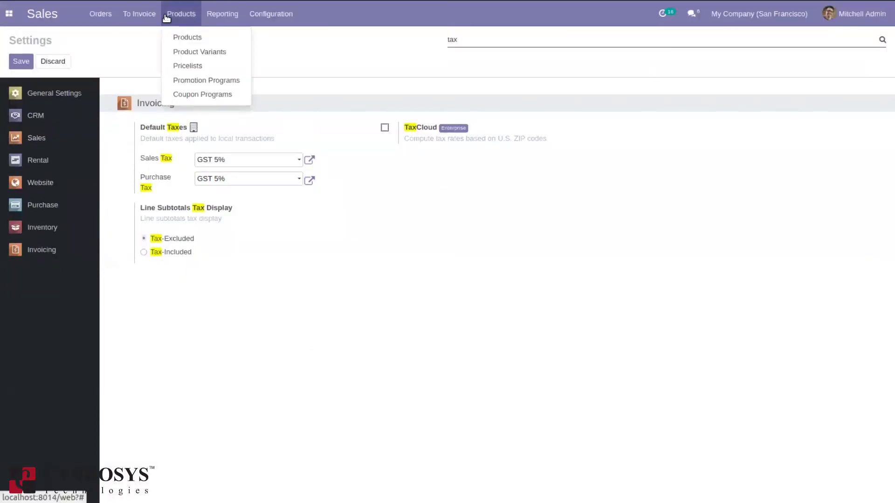
click(176, 36)
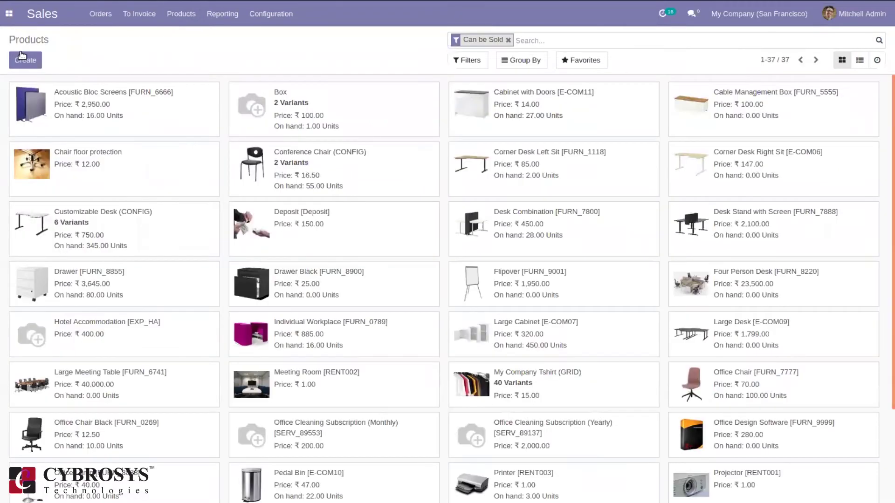
click(21, 56)
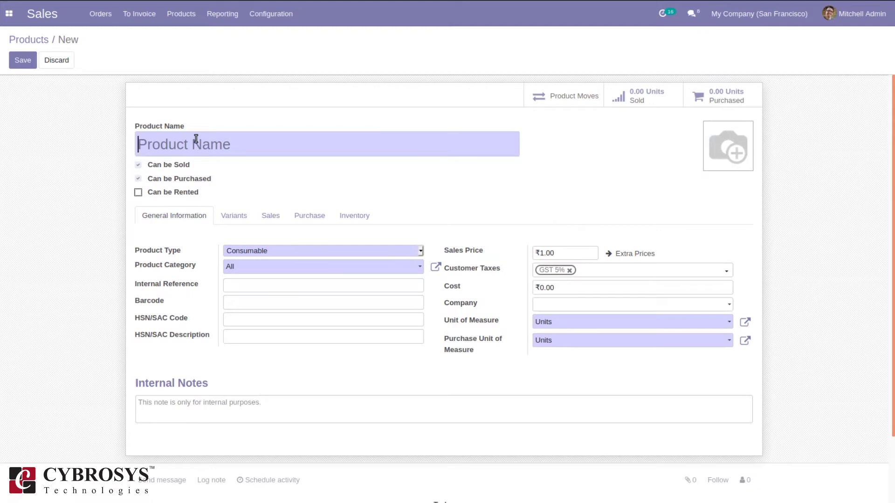
text(Steel Box)
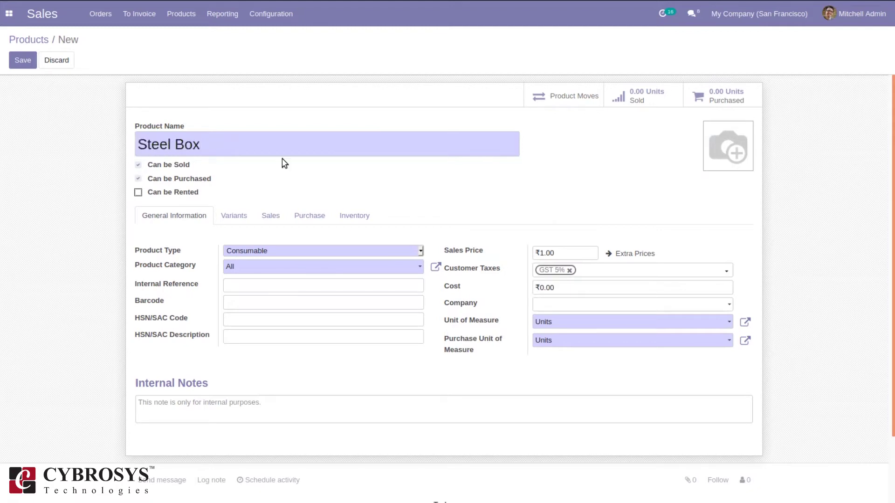
click(237, 252)
click(271, 294)
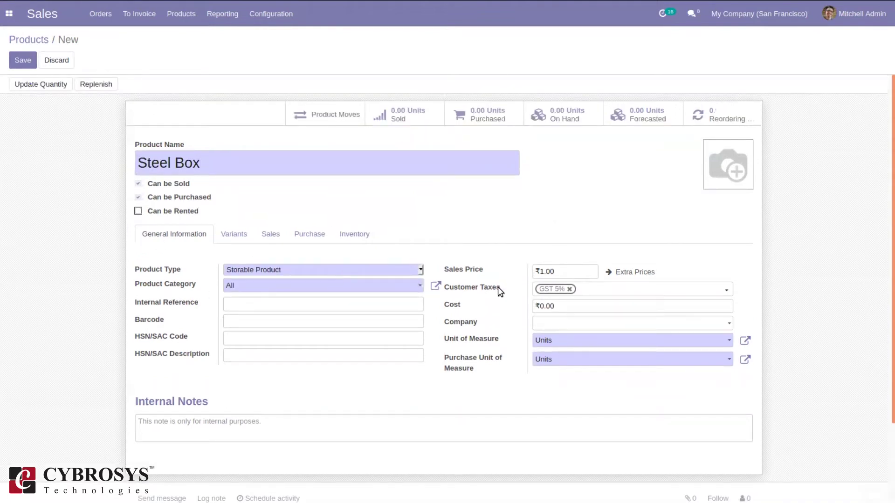
- Set the product's sales price to 100, replace the default customer tax with IGST 2%, and save the product
click(544, 271)
text(00)
click(568, 291)
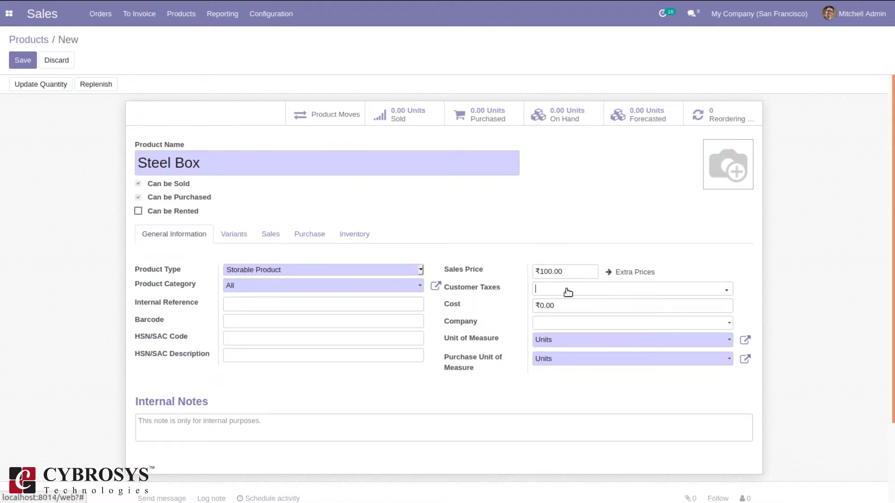
click(568, 291)
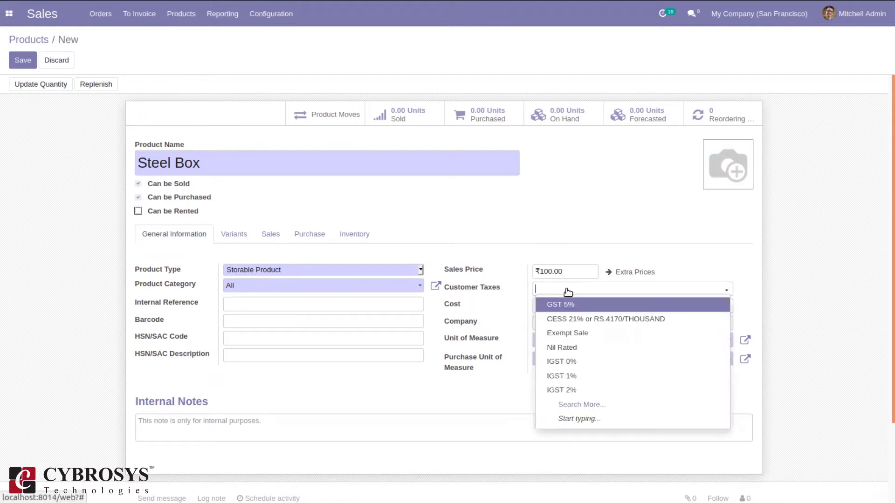
click(589, 389)
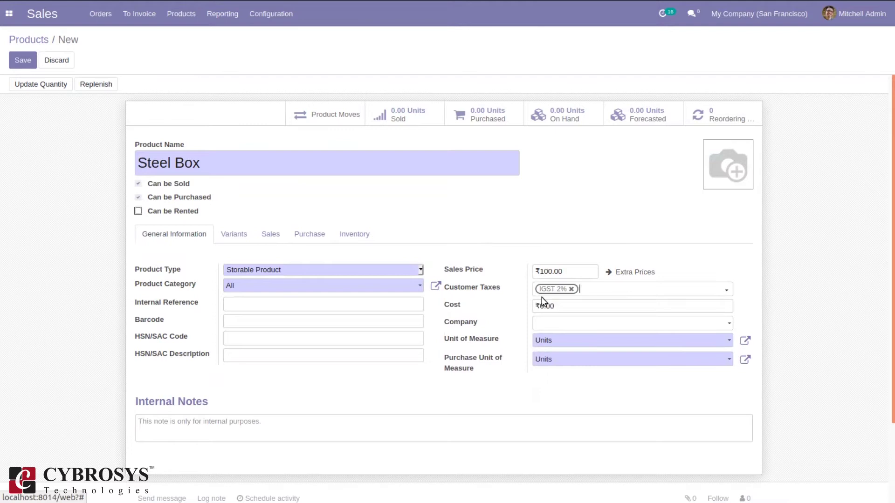
click(17, 60)
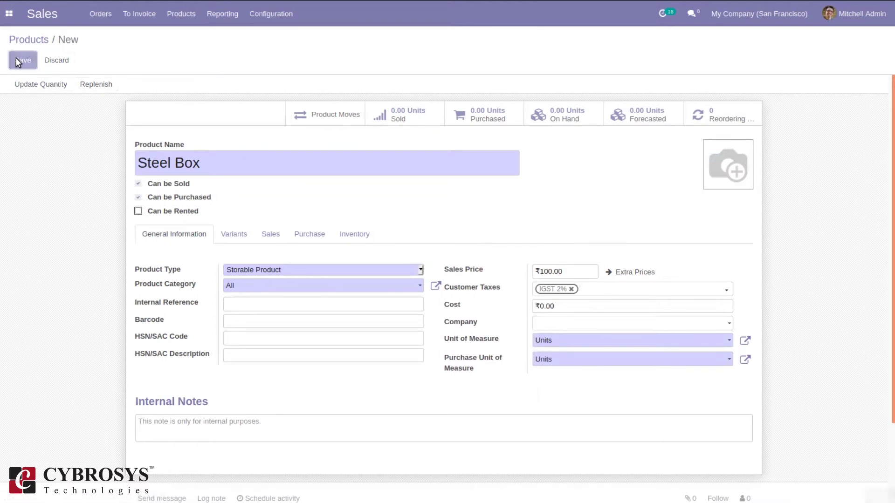
- Start a new sales quotation and choose Registered Customer as its customer
click(101, 14)
click(103, 36)
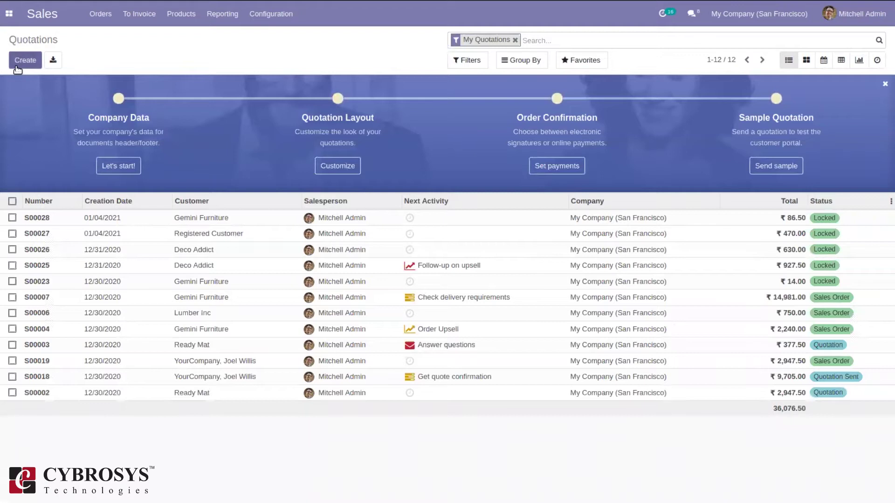
click(14, 65)
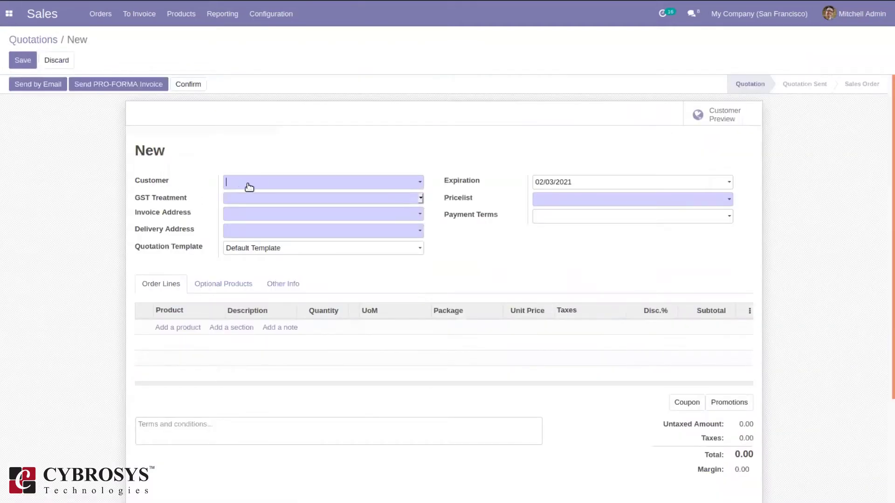
click(246, 182)
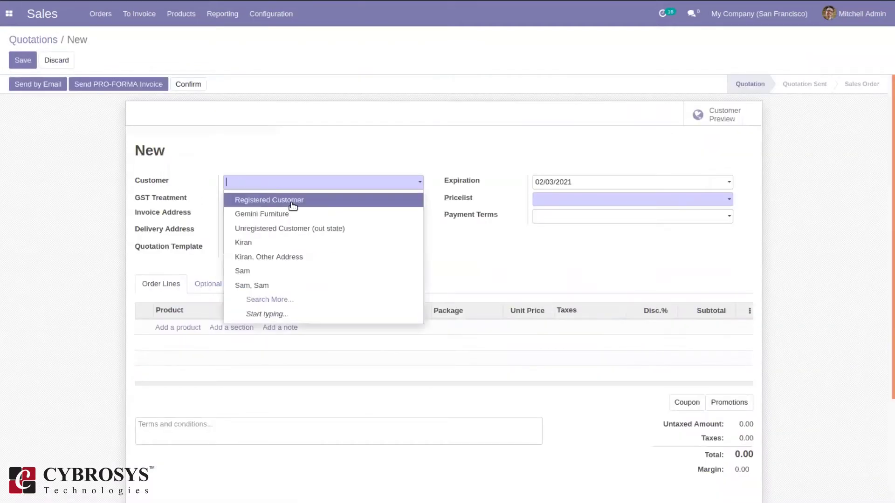
click(293, 202)
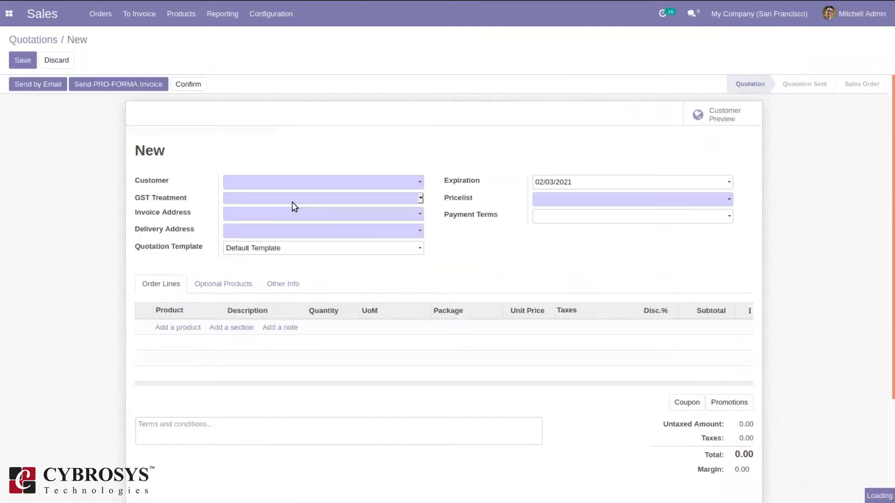
- Add the Steel Box product to the quotation as an order line
click(179, 333)
text(steel Box)
click(198, 362)
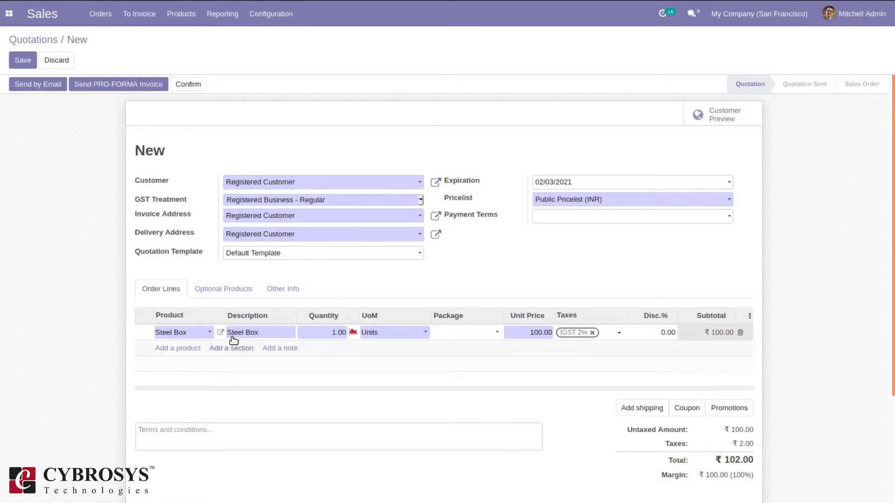
- Open the Steel Box product from its order line, remove the IGST 2% customer tax and save the product
click(221, 333)
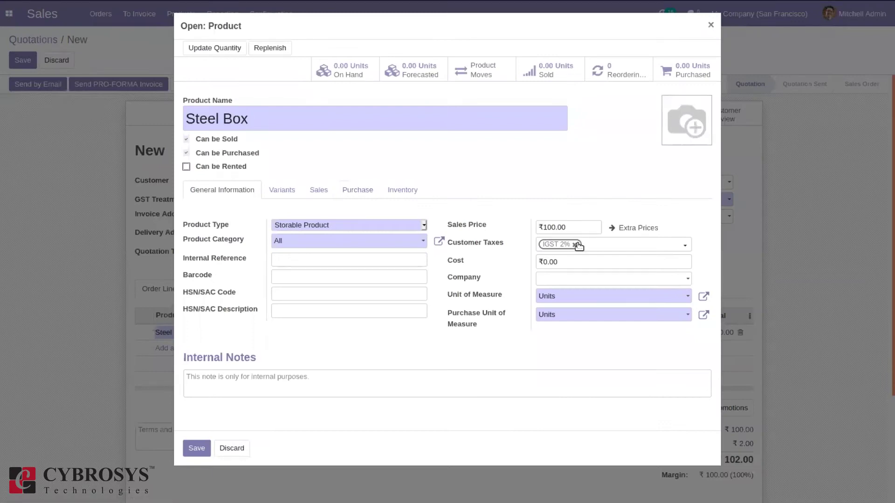
click(576, 245)
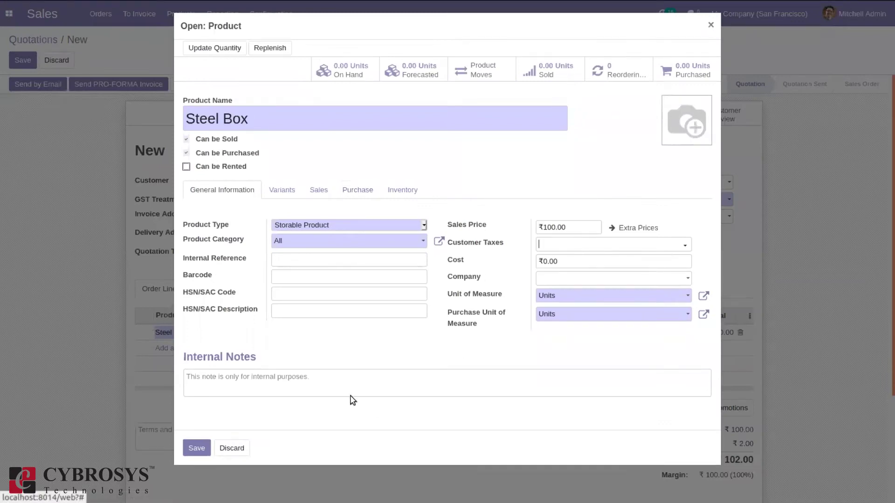
click(196, 445)
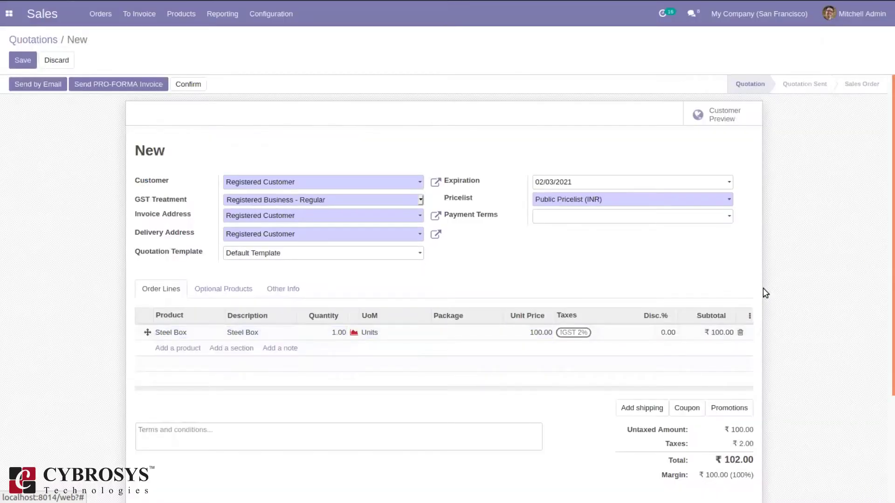
- Delete the Steel Box order line and add Steel Box again as a new line to check its taxes
click(741, 332)
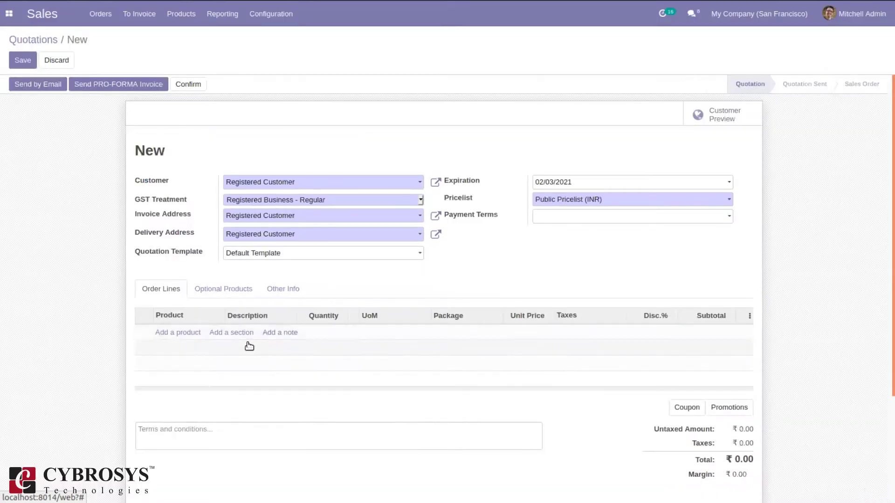
click(188, 333)
text(te)
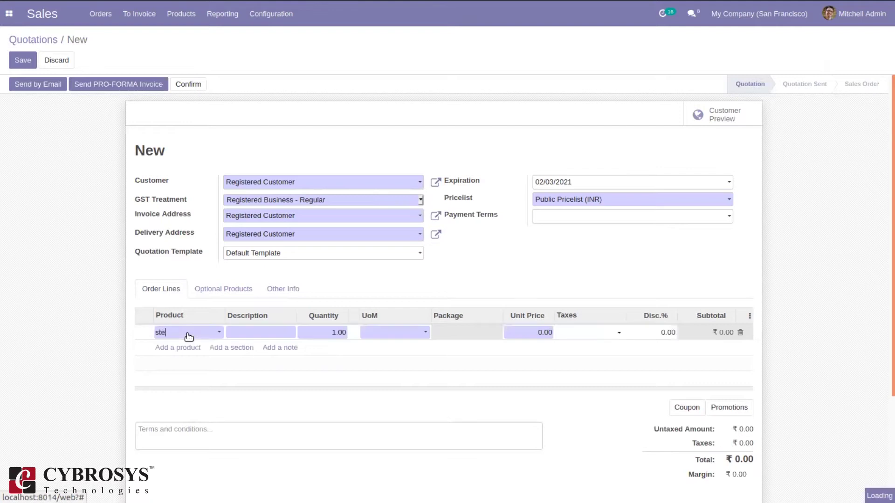
click(214, 348)
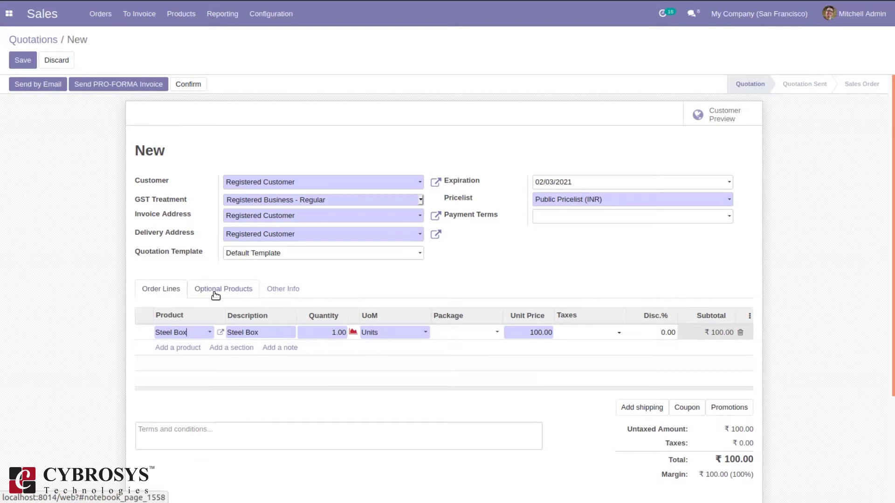
- Discard the unsaved quotation and reopen the Sales quotations list
click(54, 40)
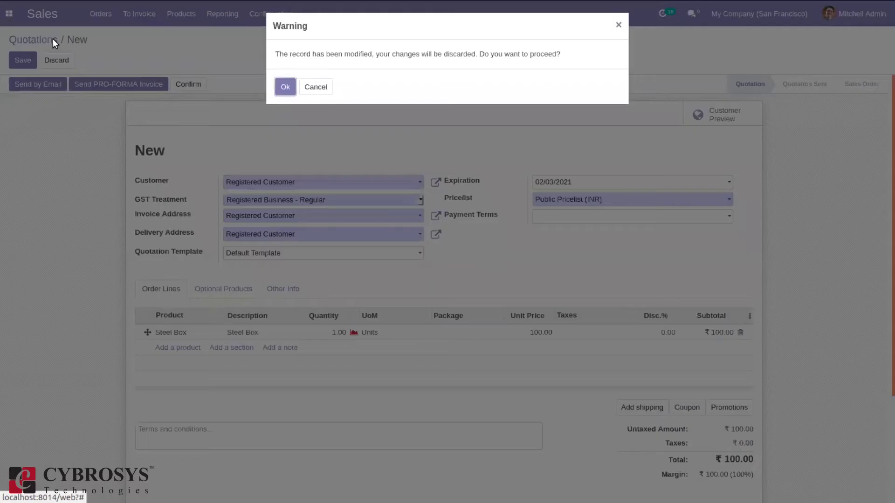
click(286, 87)
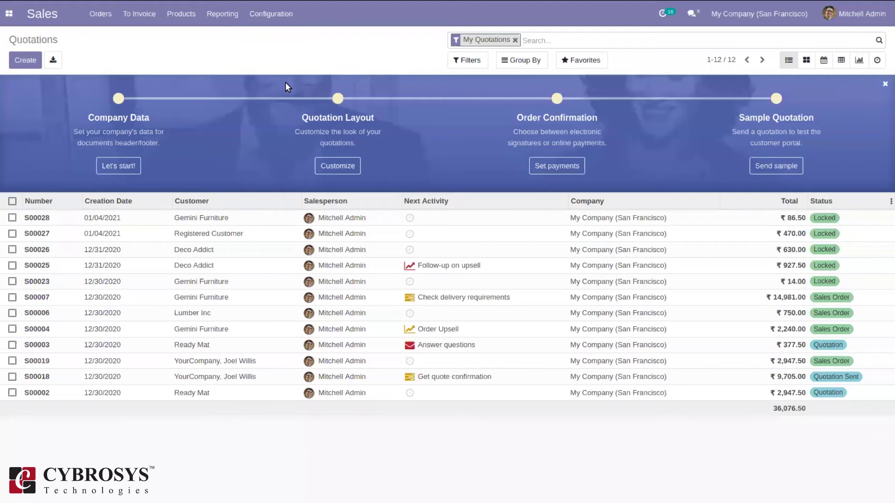
click(286, 24)
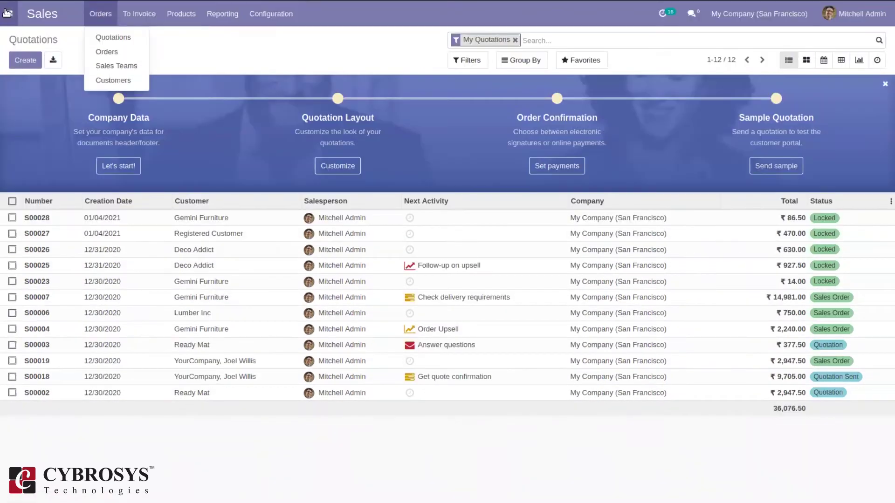
click(7, 13)
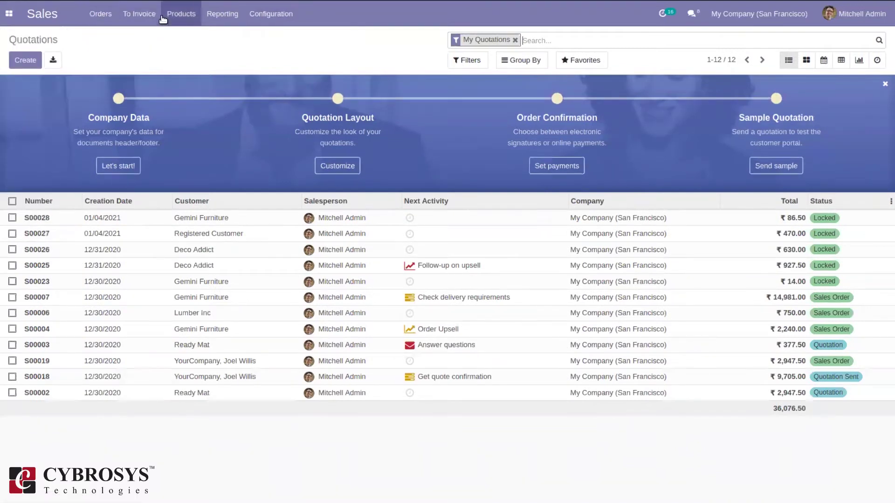
- Search the sales products for "st" and open the Steel Box product in edit mode to examine its customer taxes
click(184, 15)
click(192, 36)
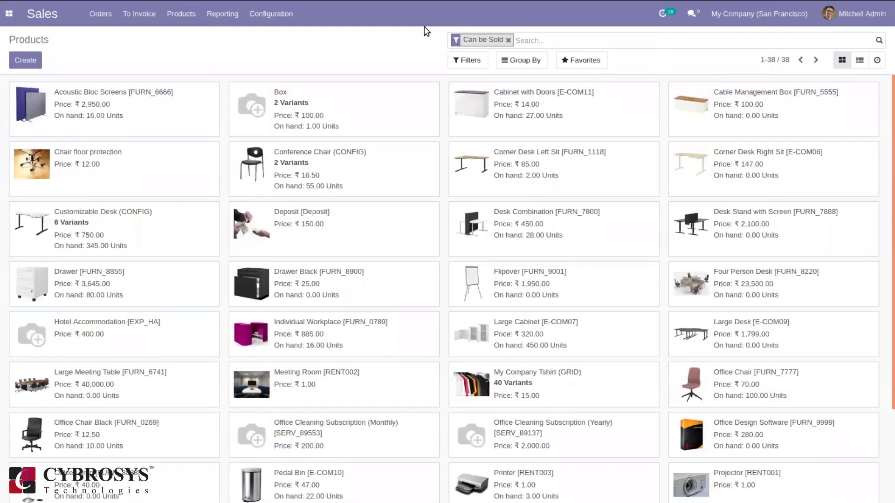
text(s)
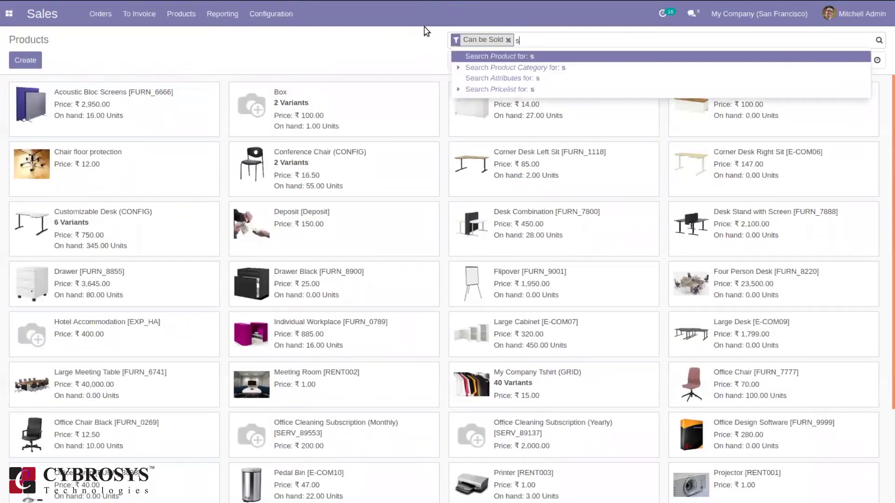
text(t)
key(Return)
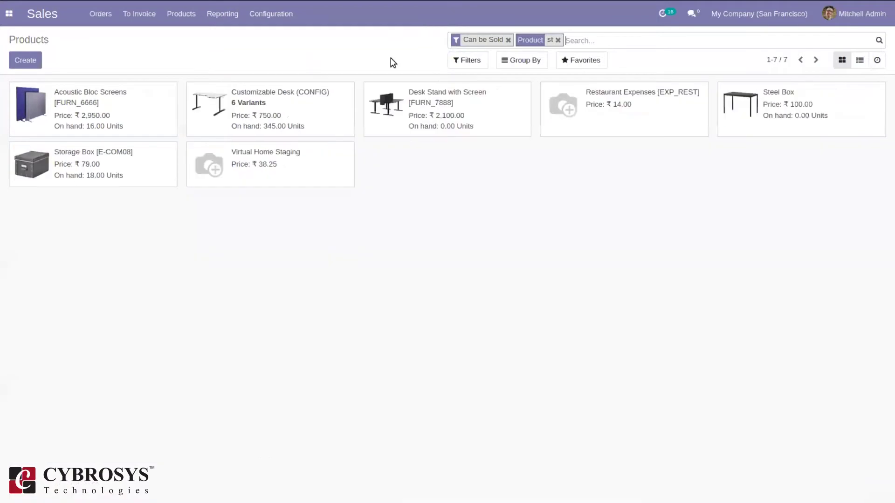
click(744, 107)
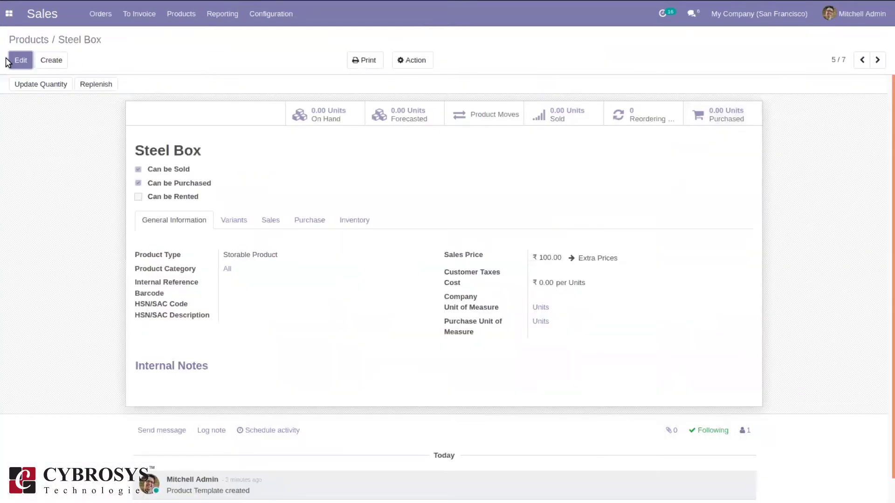
click(17, 60)
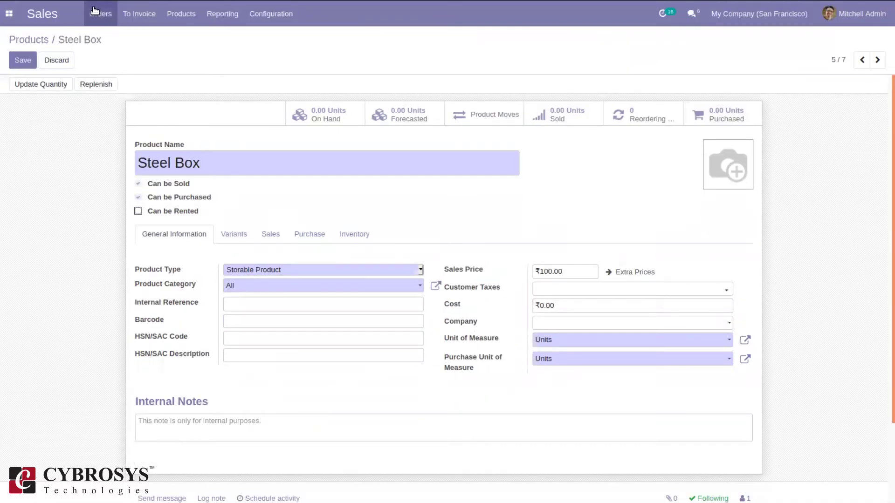
- Open the first order in the sales orders list to view its order lines, and return to the list
click(95, 11)
click(110, 50)
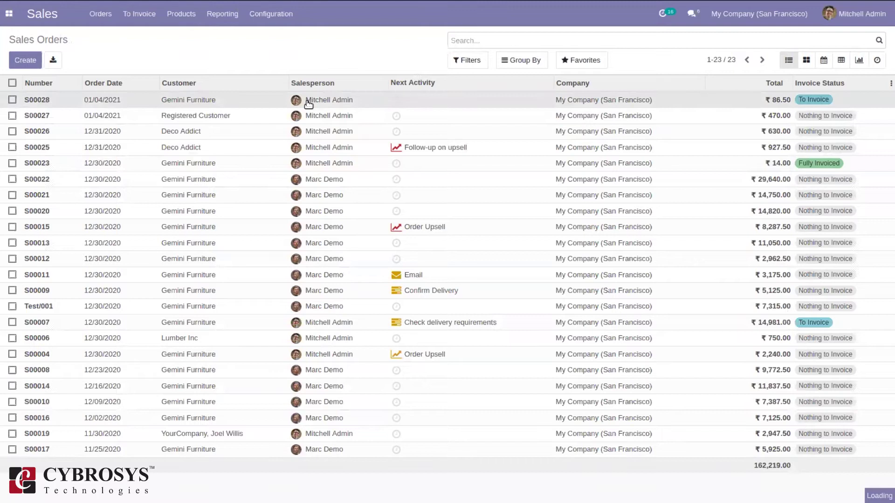
click(298, 103)
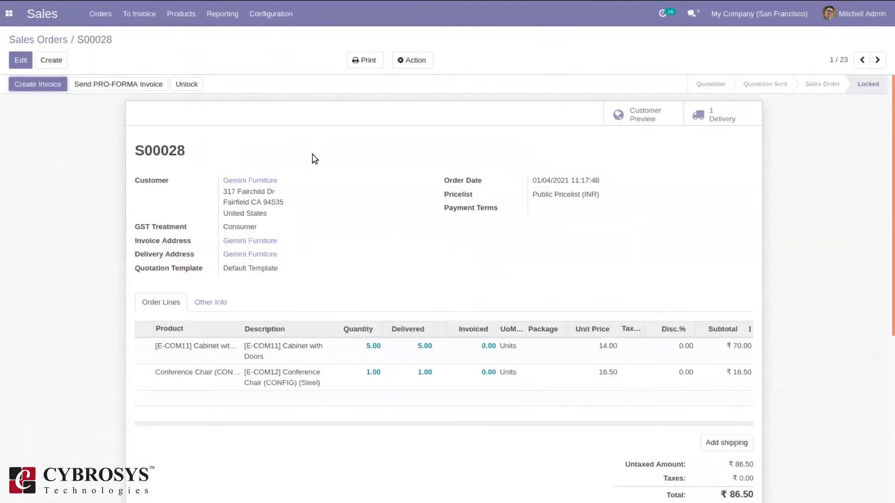
click(52, 40)
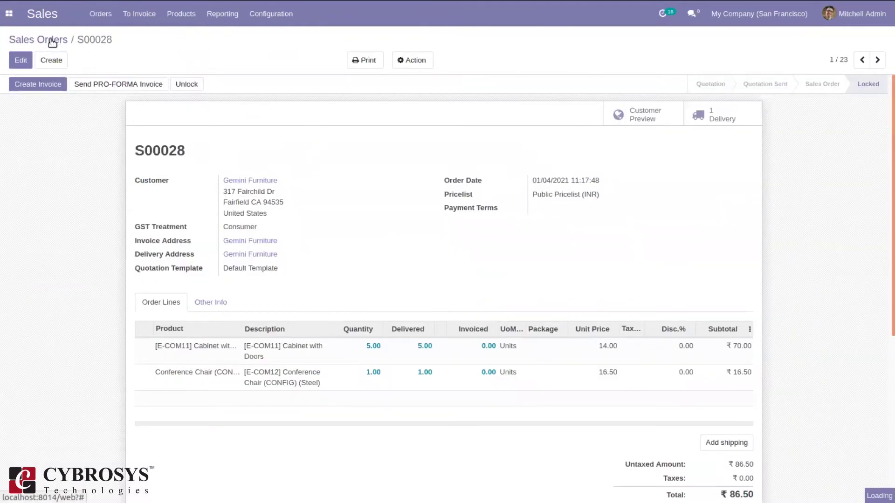
- Create a new quotation for Registered Customer and add Steel Box as an order line
click(28, 57)
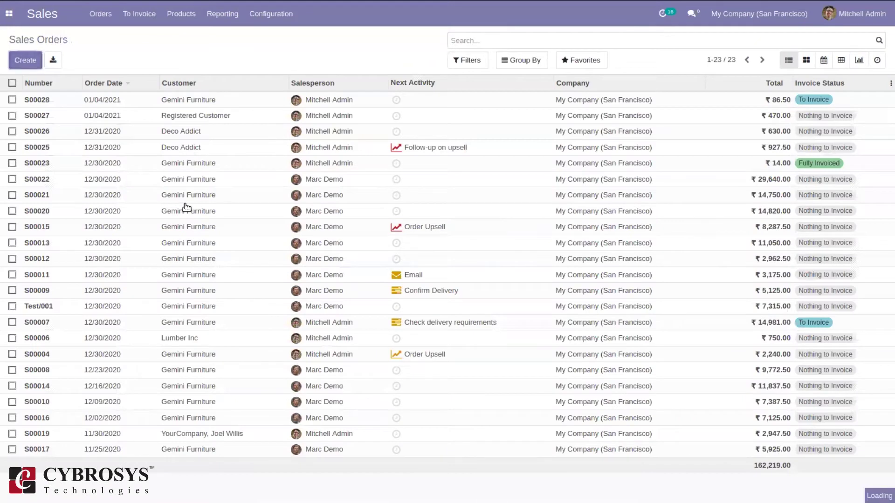
click(252, 185)
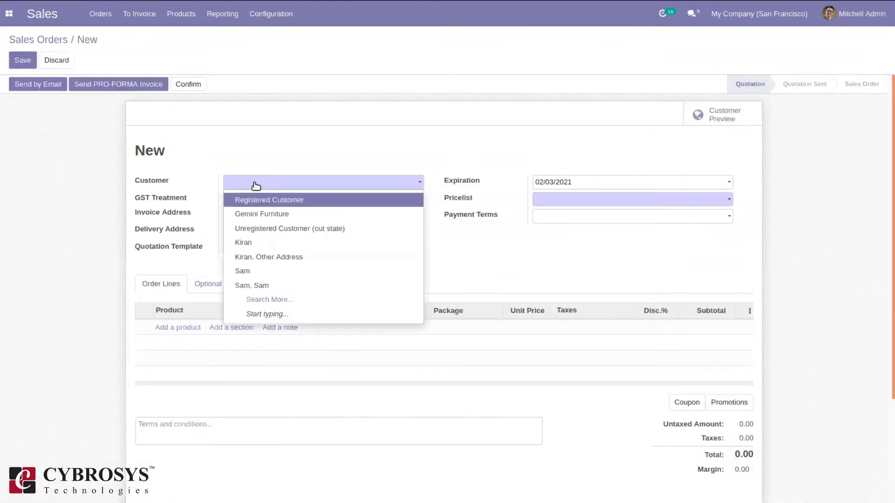
click(267, 201)
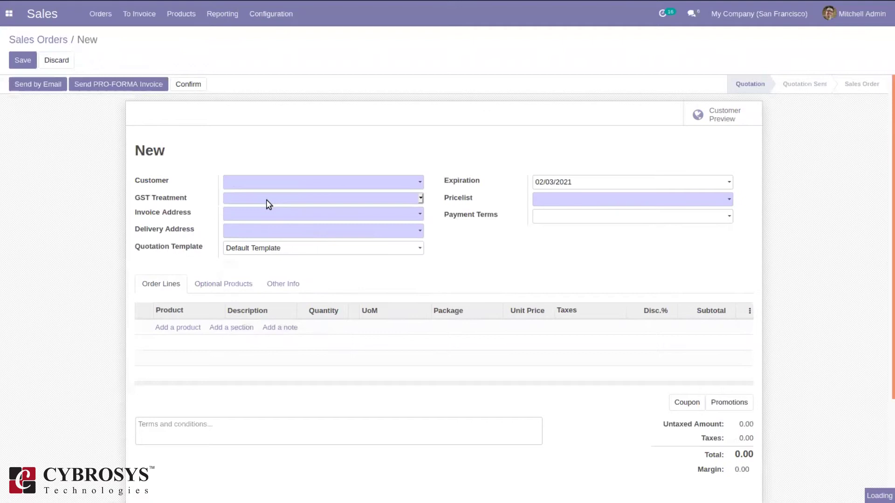
click(170, 333)
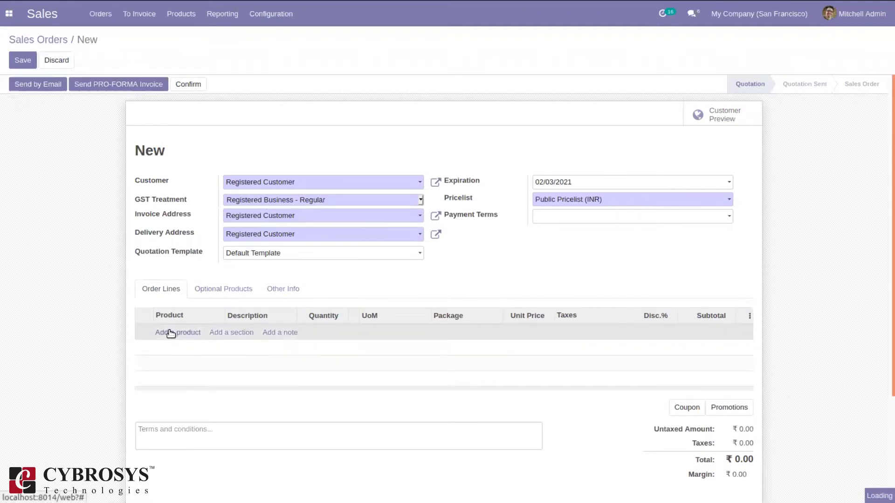
text(ste)
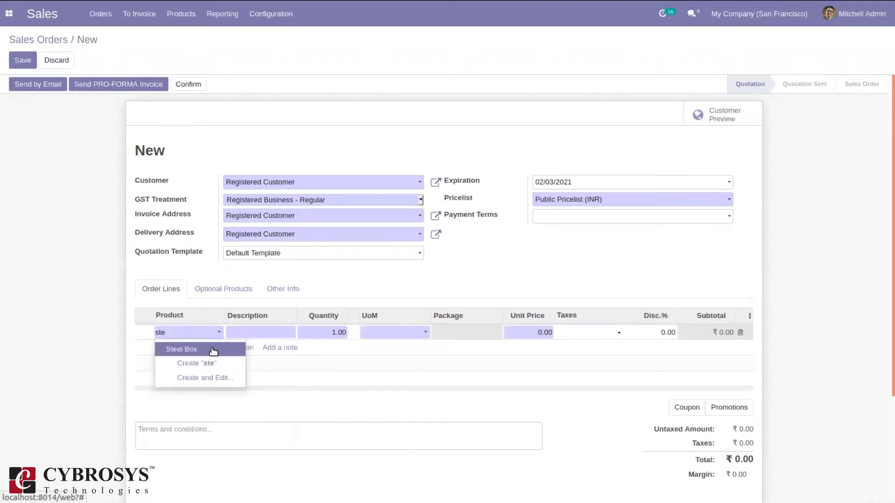
click(213, 350)
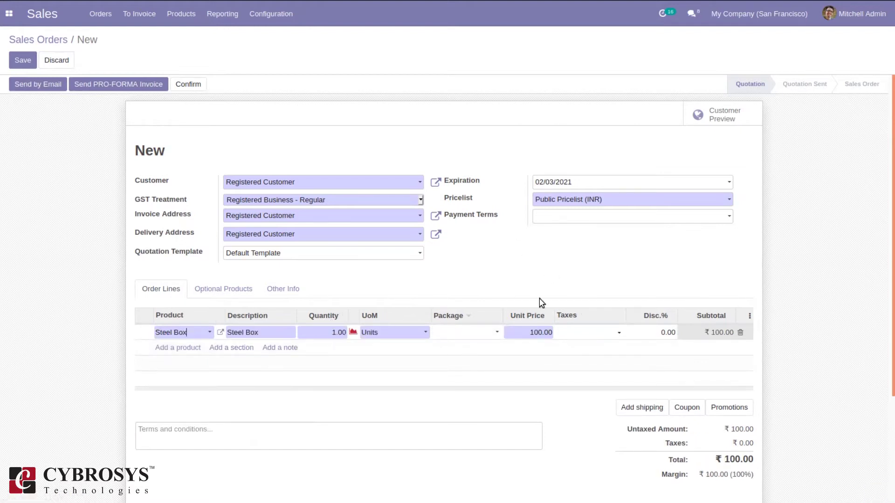
- Display the optional column choices for the quotation's order lines and close them
click(756, 319)
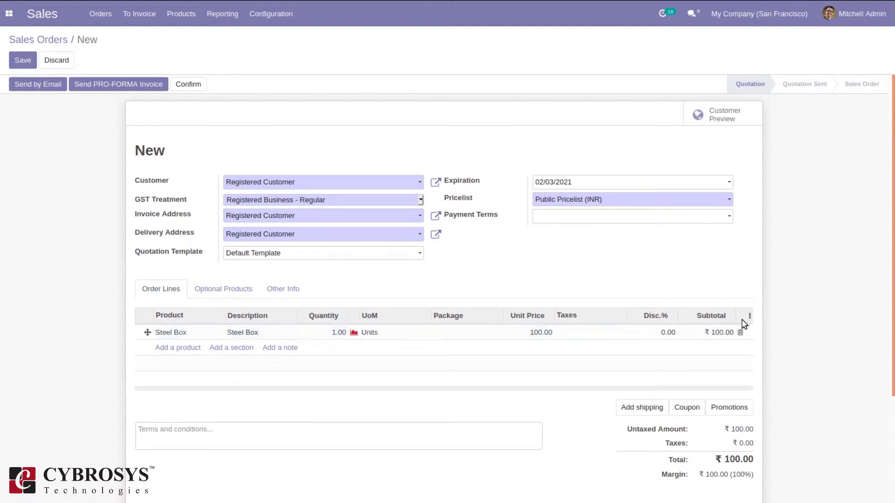
click(751, 316)
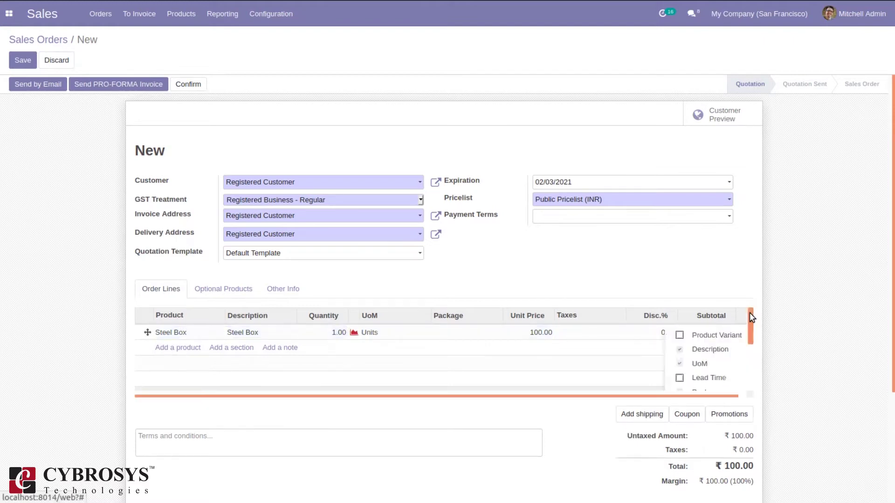
click(716, 276)
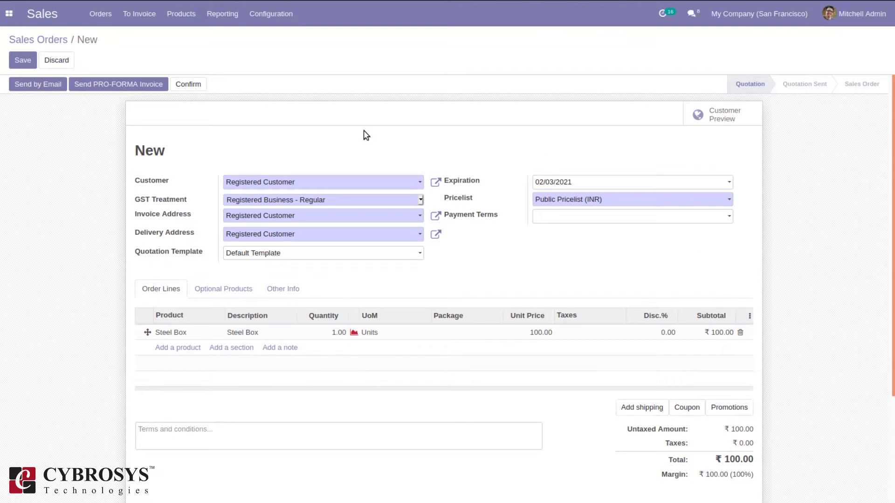
click(276, 17)
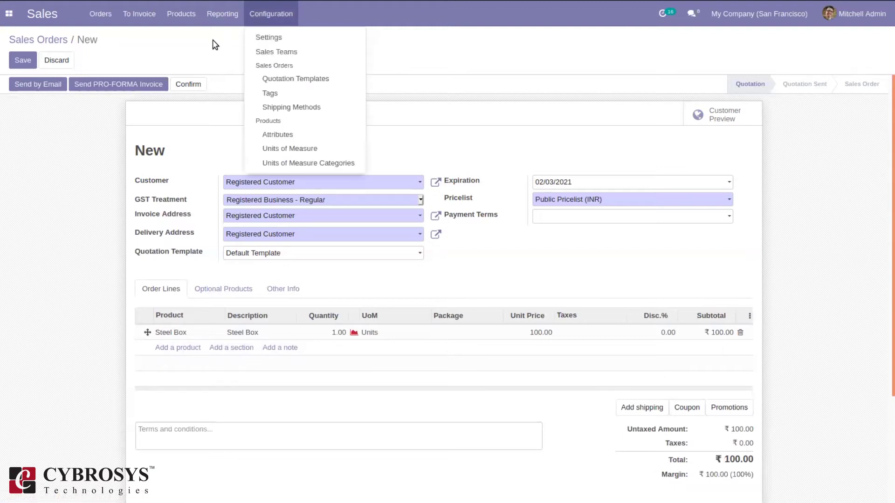
click(175, 46)
click(179, 46)
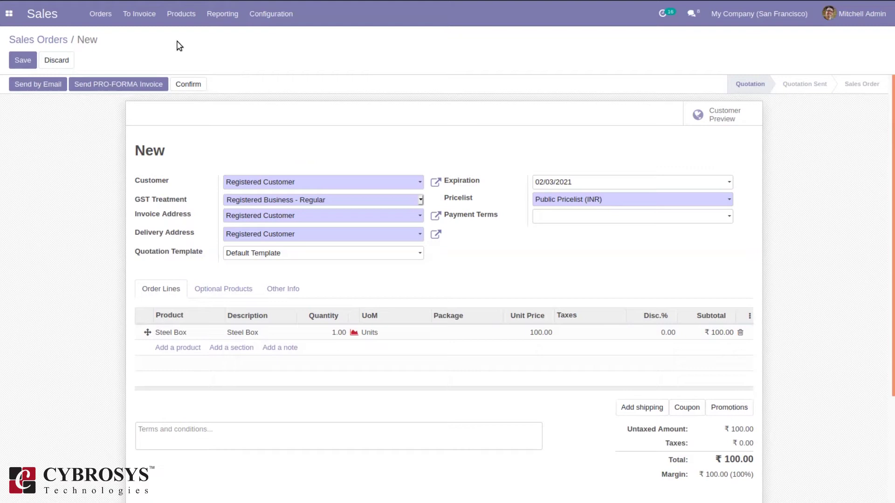
- Switch to the Invoicing app and open its settings
click(9, 14)
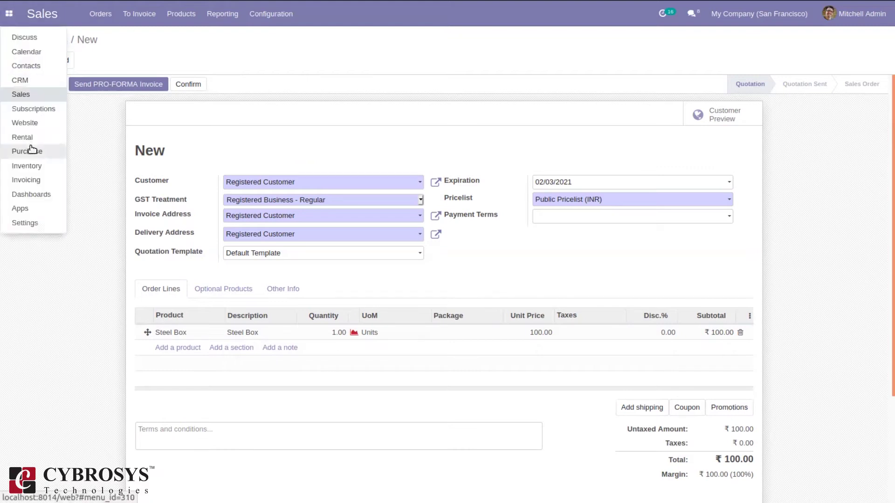
click(27, 179)
click(284, 88)
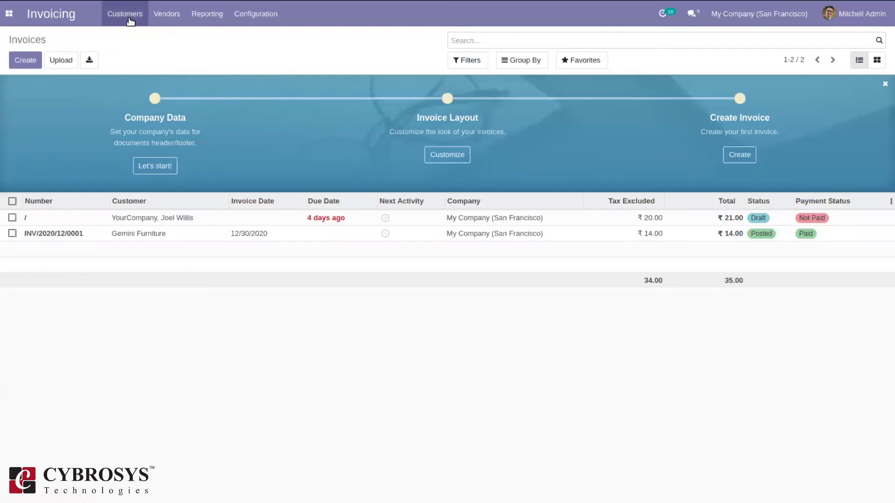
click(167, 13)
click(111, 13)
click(208, 13)
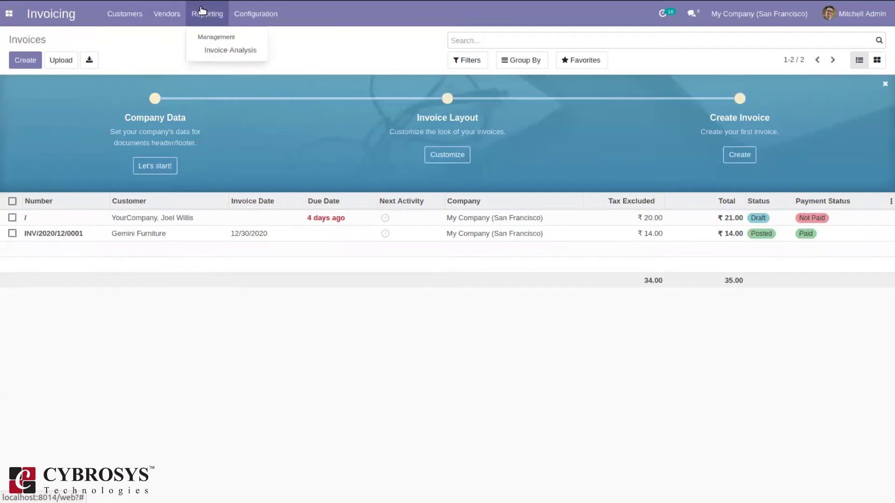
mouse_move(244, 18)
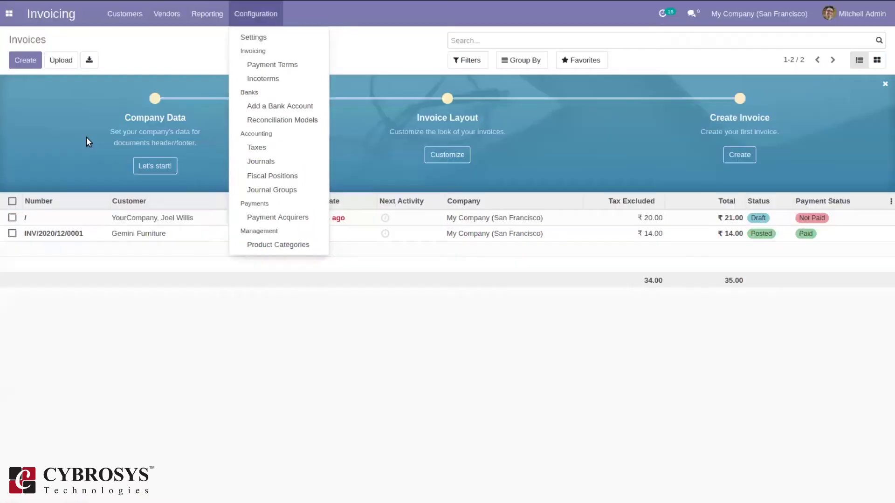
click(263, 38)
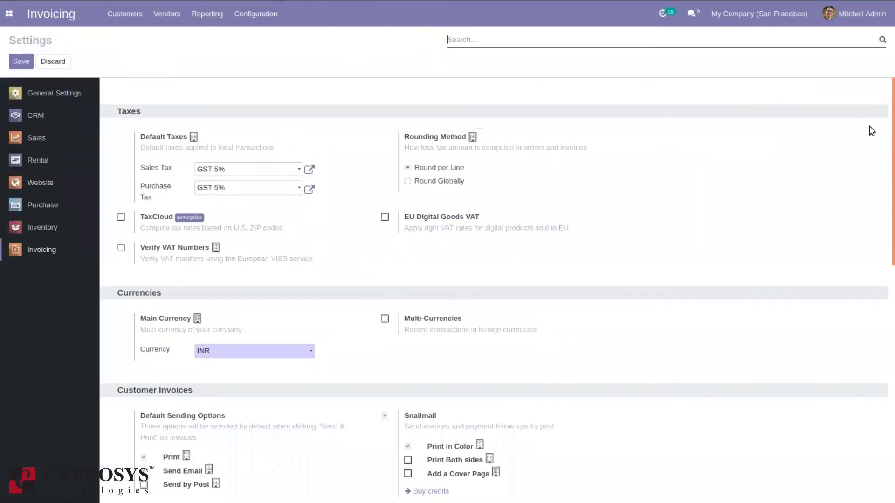
- Try to enable SEPA Direct Debit (SDD) under Customer Payments and follow the Enterprise upgrade offer to the pricing page
drag(885, 180, 879, 433)
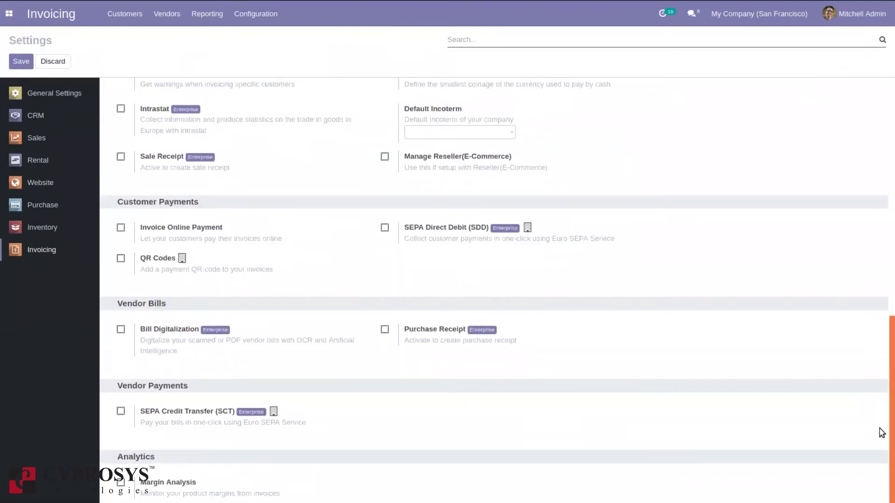
scroll(880, 194, up, 2)
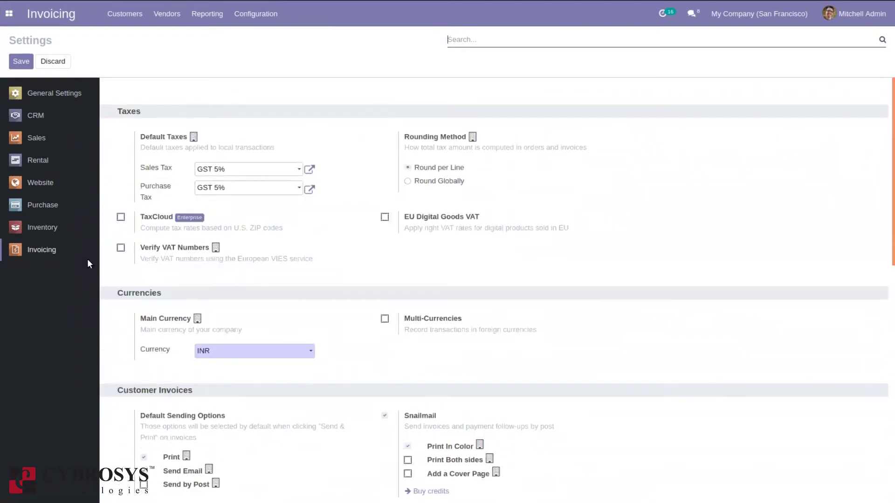
drag(885, 235, 888, 484)
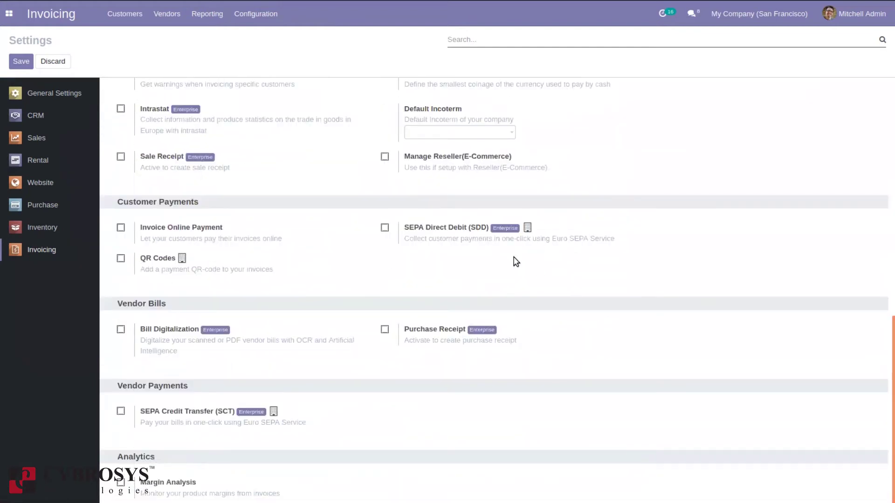
mouse_move(887, 365)
mouse_down()
mouse_move(887, 246)
mouse_move(887, 364)
mouse_up()
drag(887, 369, 783, 334)
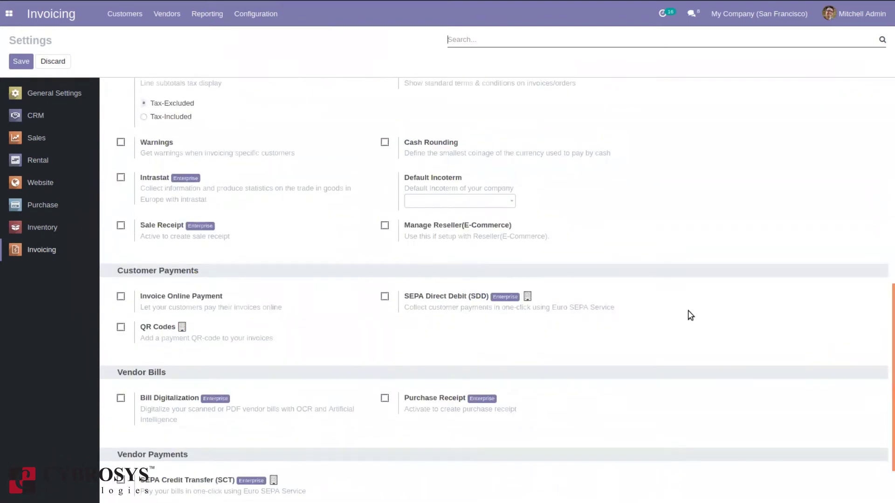
click(385, 297)
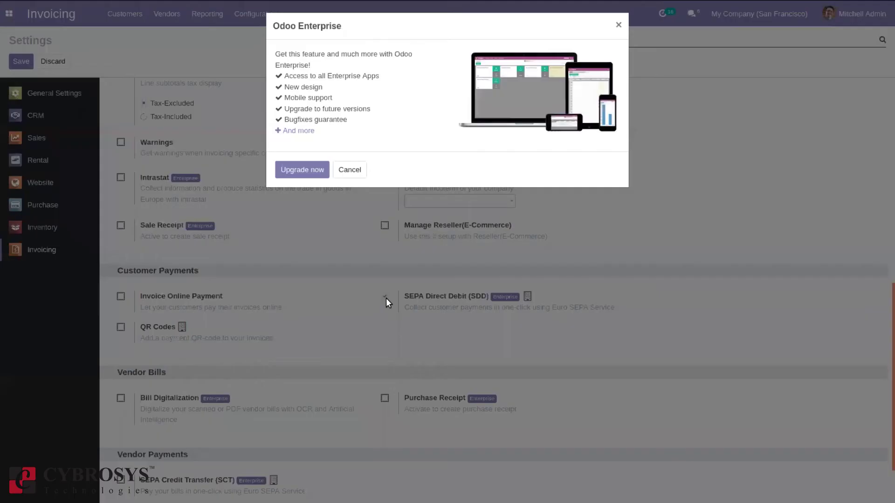
click(300, 169)
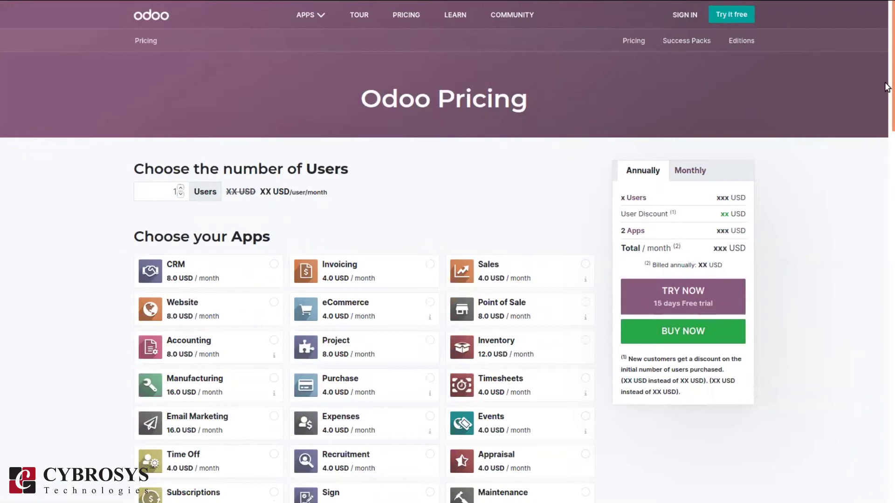
- Select the Accounting app on the Odoo Pricing page to check the subscription cost, and clear the Accounting and Invoicing selections
scroll(887, 97, down, 5)
scroll(887, 110, up, 4)
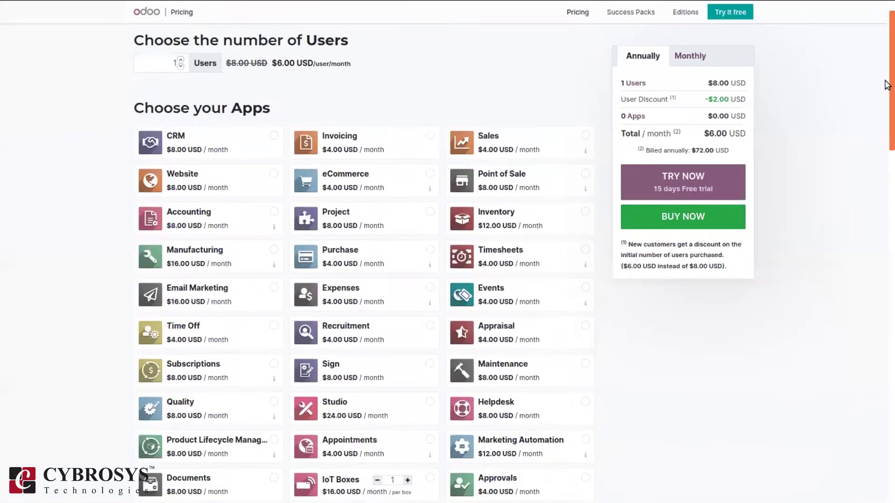
scroll(887, 61, up, 2)
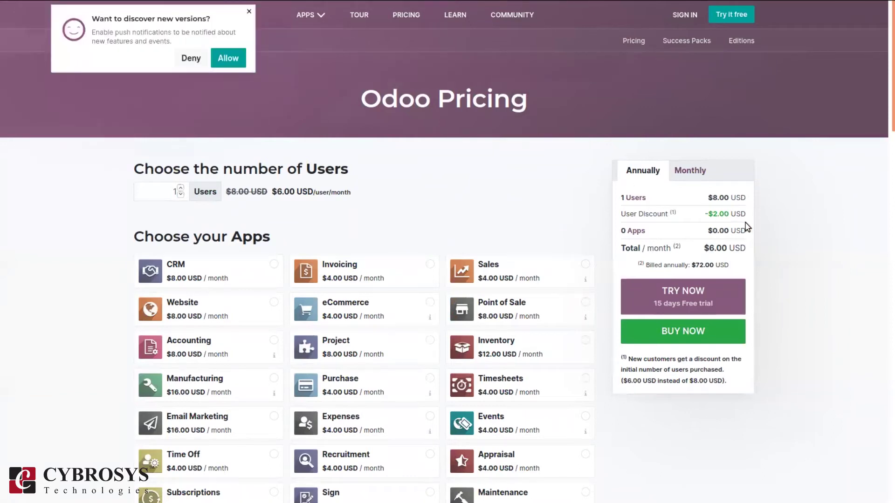
click(182, 346)
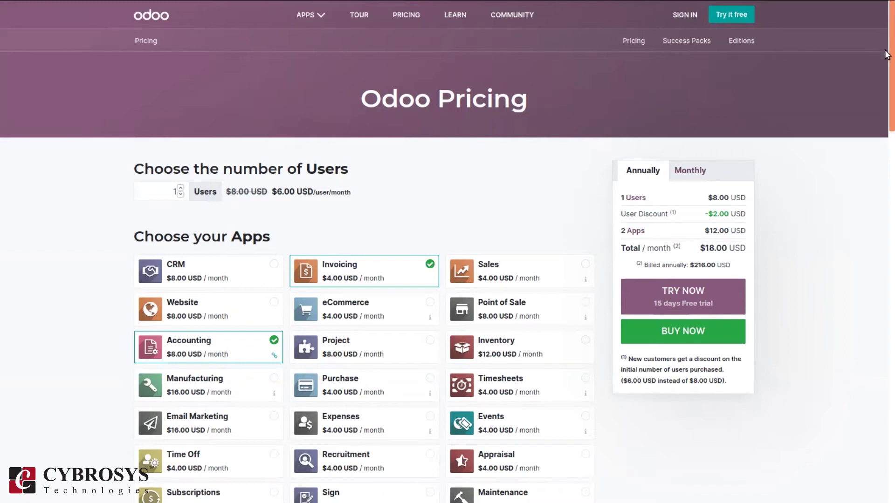
drag(886, 50, 885, 21)
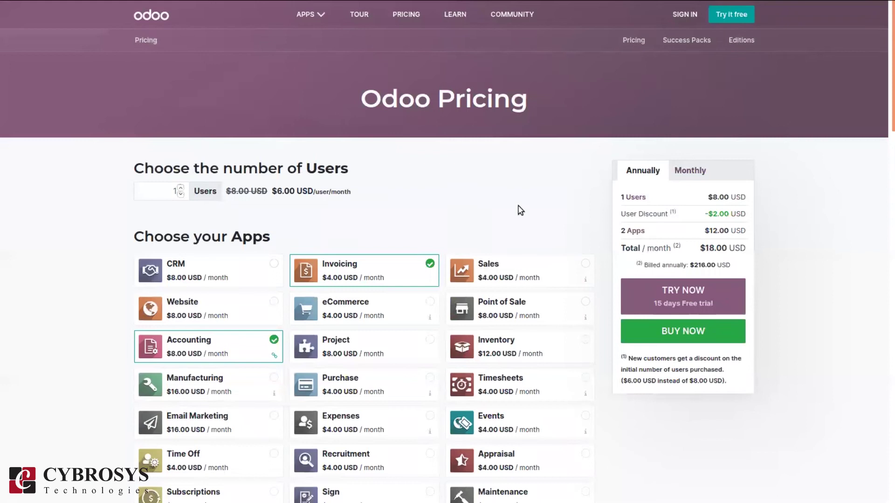
click(270, 349)
click(381, 268)
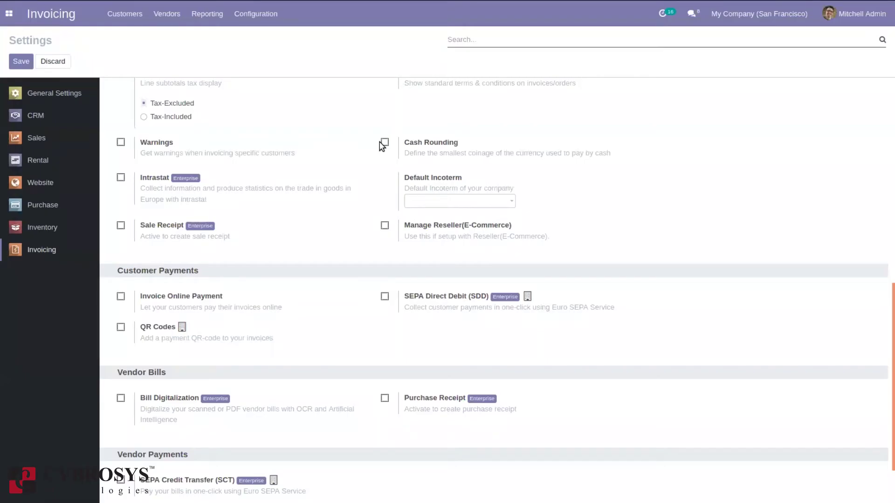
- Open Invoicing's Taxes list and examine the configured sales and purchase taxes
click(257, 19)
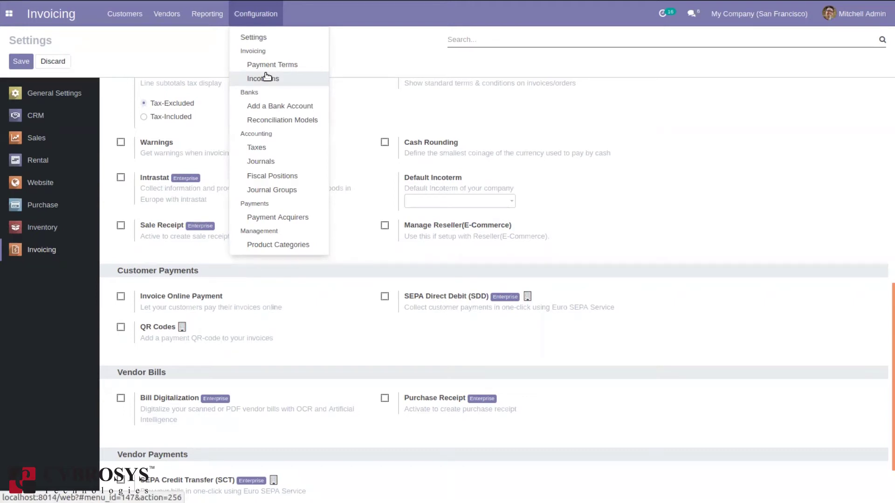
click(289, 152)
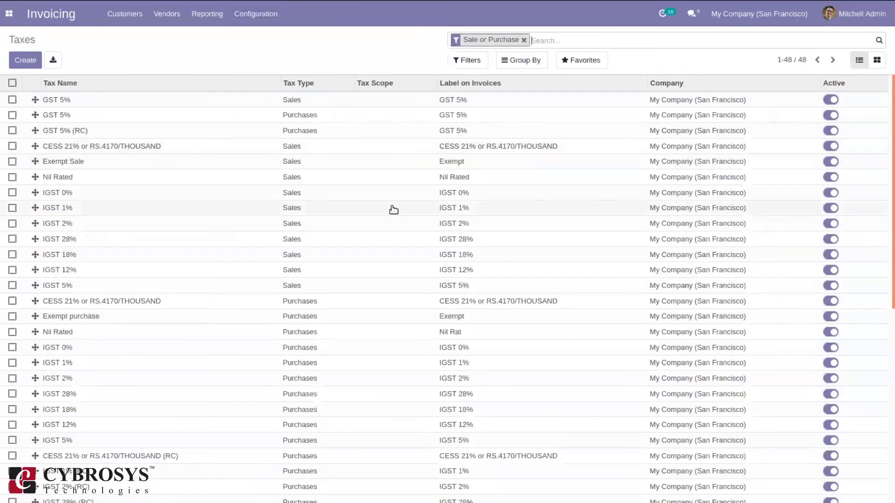
scroll(887, 214, down, 7)
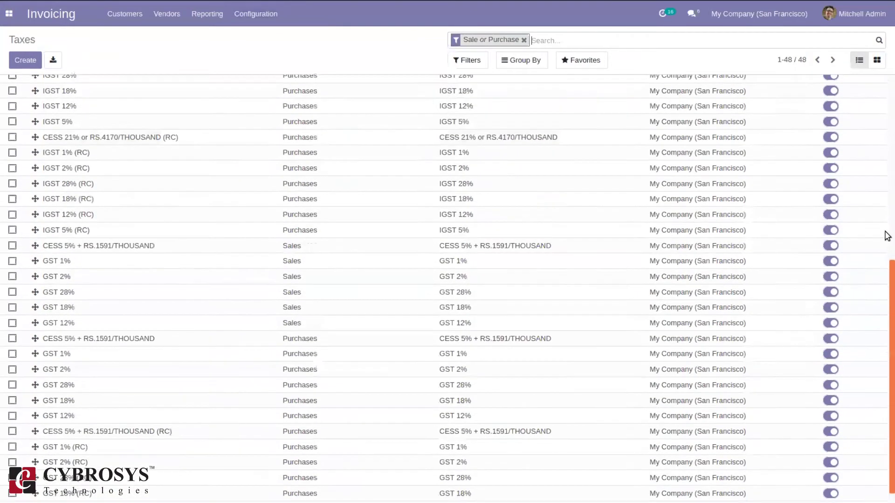
scroll(888, 140, up, 7)
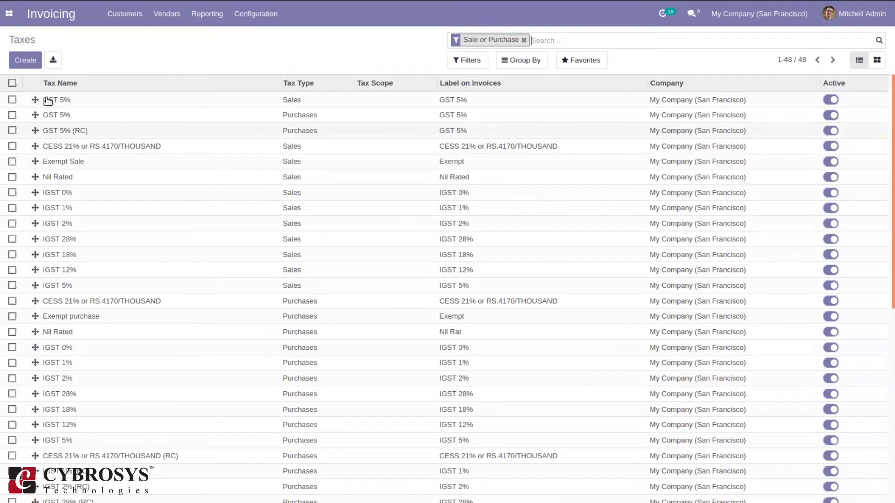
scroll(887, 373, down, 7)
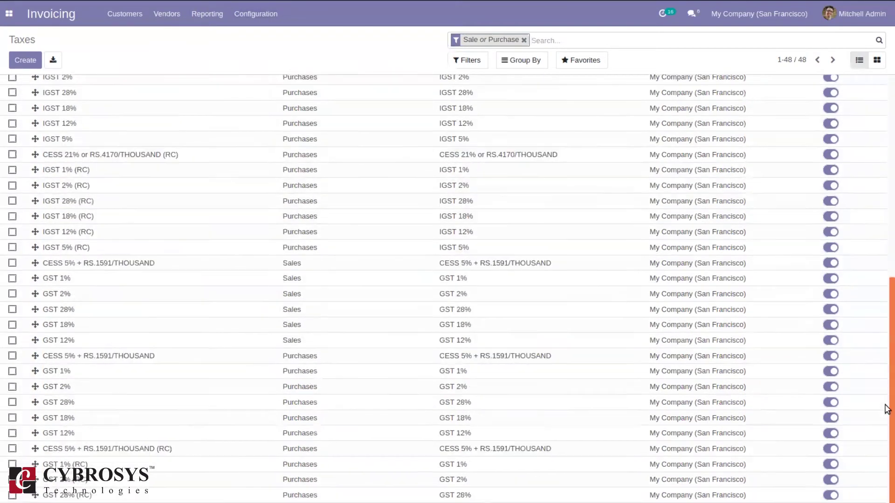
drag(888, 464, 887, 255)
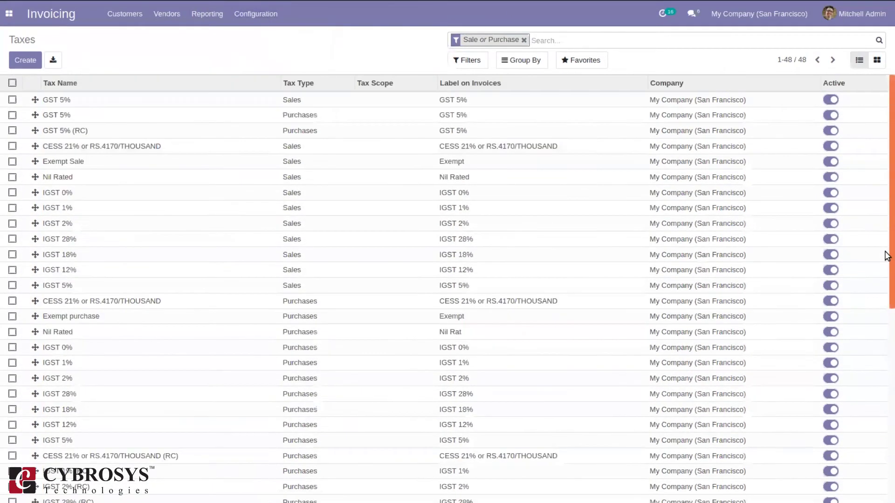
drag(885, 315, 887, 264)
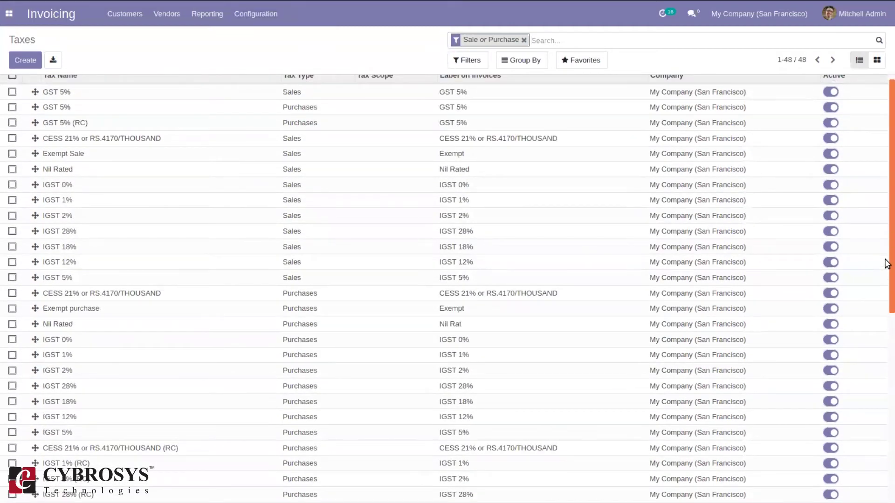
scroll(887, 263, up, 1)
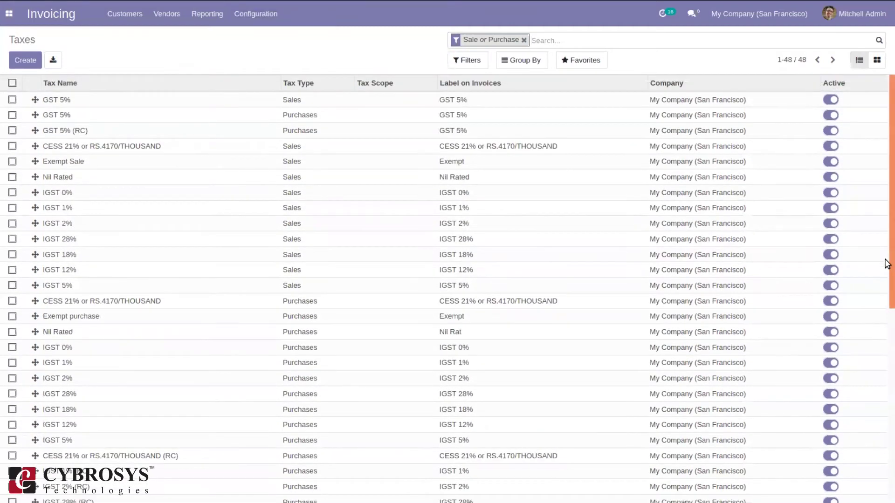
- Create a new tax and name it "IGST 27%"
click(26, 67)
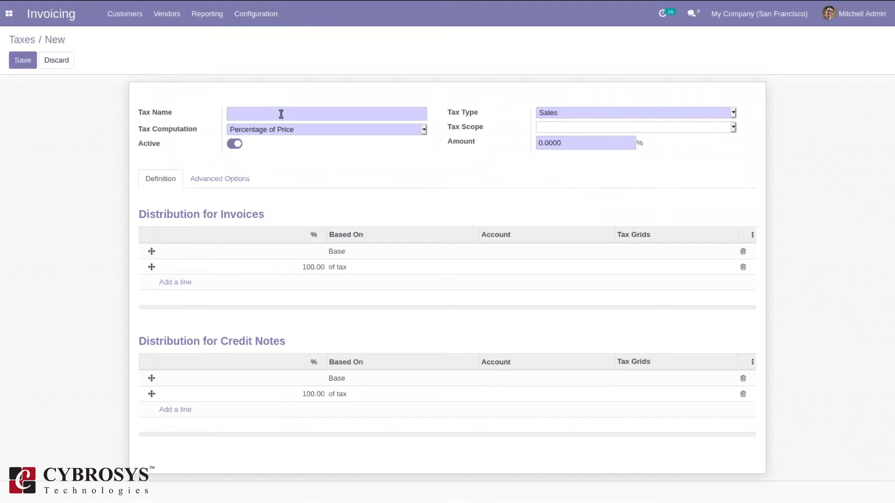
text(O)
text(GST)
text( 50)
text(%)
key(Left)
key(Left)
key(Left)
key(BackSpace)
text(I)
key(Right)
key(Right)
key(Right)
key(Right)
key(Right)
key(BackSpace)
text(2)
key(Delete)
text(7)
- Try the Group of Taxes, Fixed, Percentage of Price, Percentage of Price Tax Included and Python Code tax computations in turn
click(234, 131)
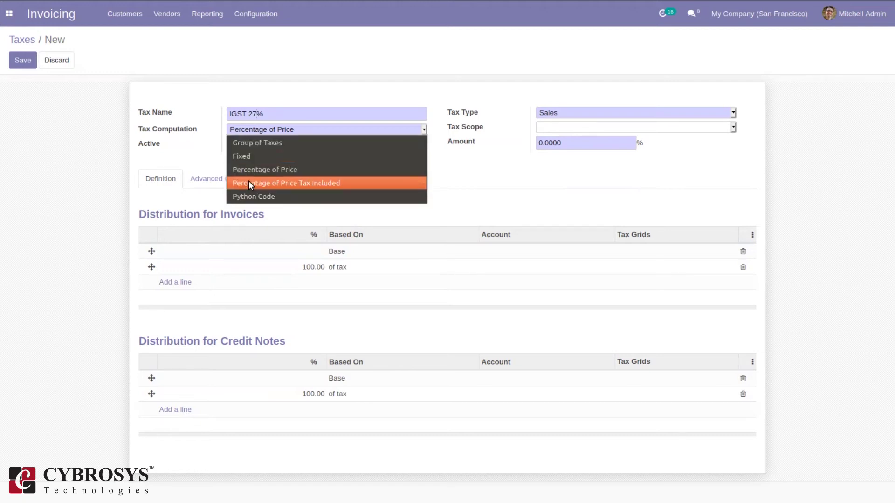
click(263, 143)
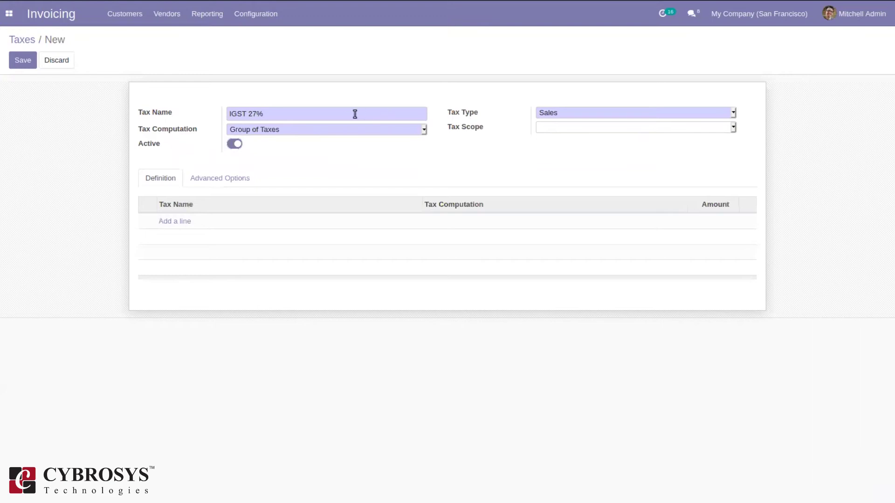
click(345, 134)
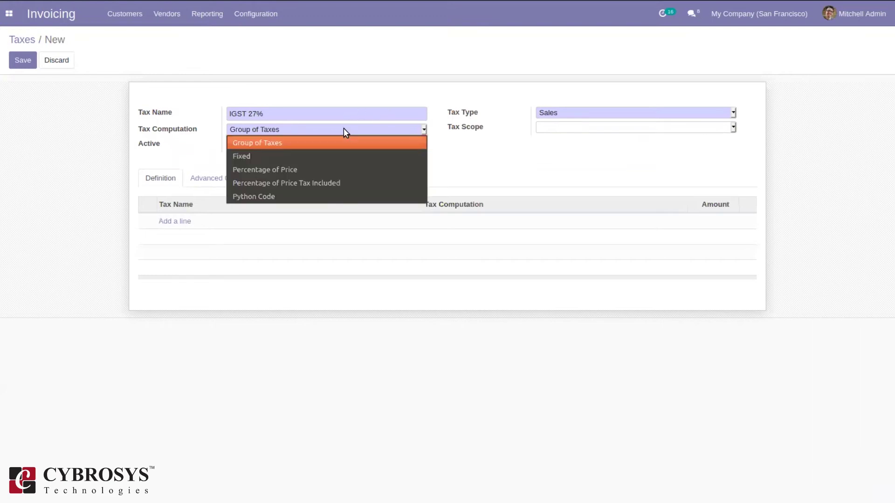
click(275, 156)
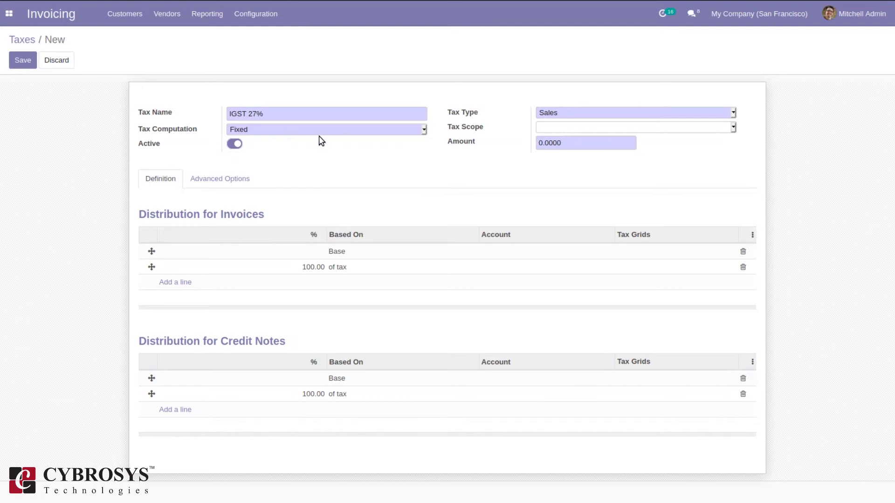
click(292, 129)
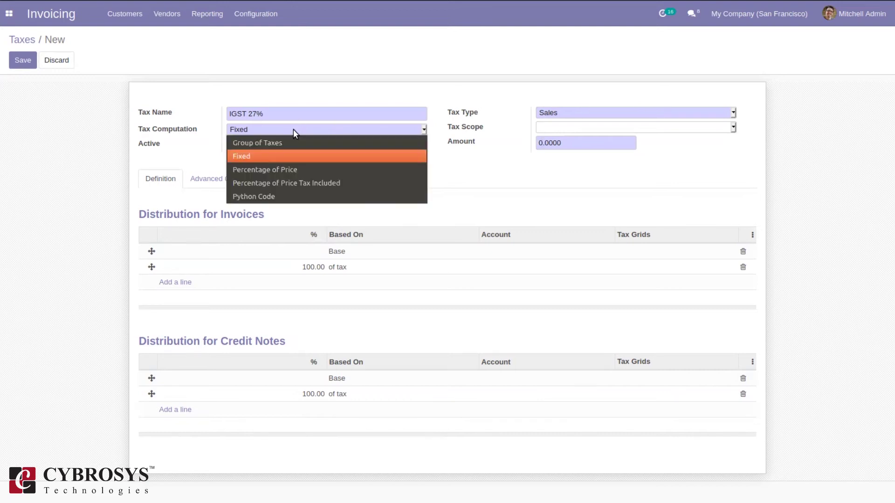
click(266, 170)
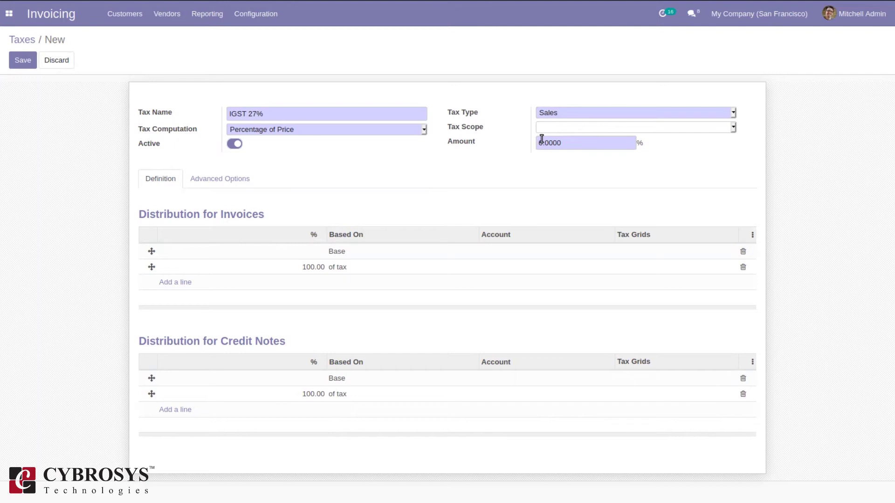
click(261, 129)
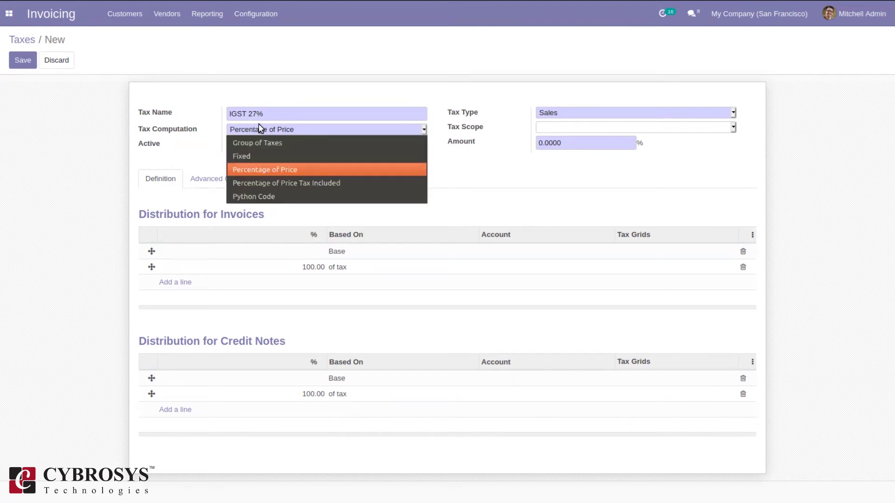
click(280, 182)
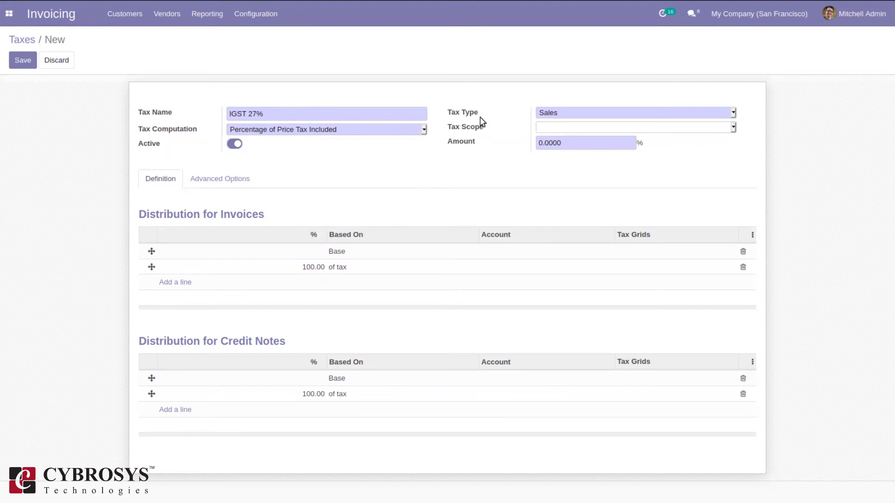
click(307, 128)
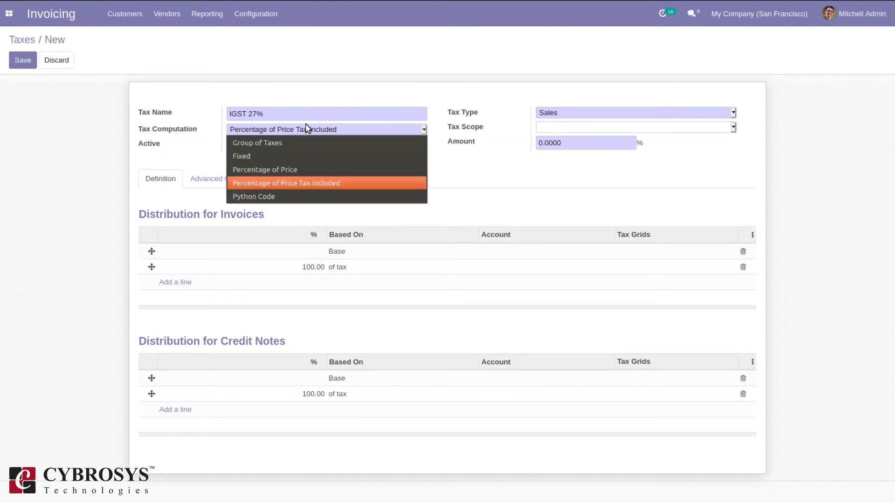
click(286, 198)
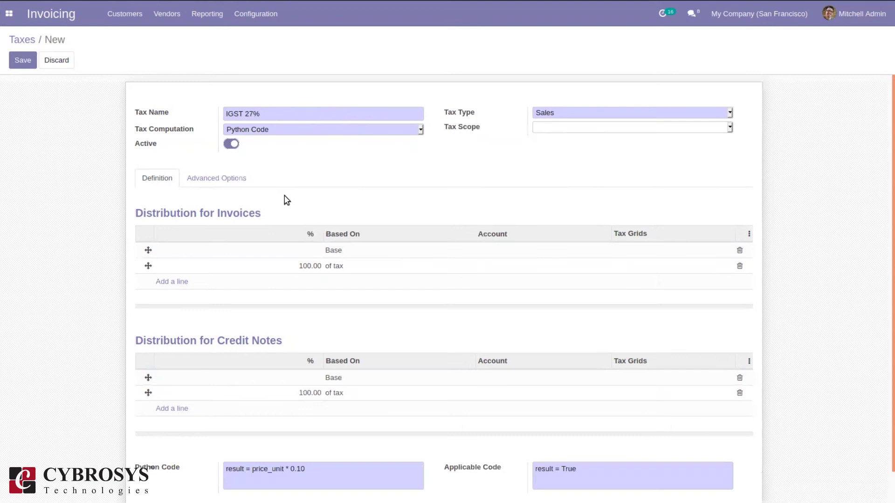
- Set the tax computation to Percentage of Price with an amount of 27%
click(284, 132)
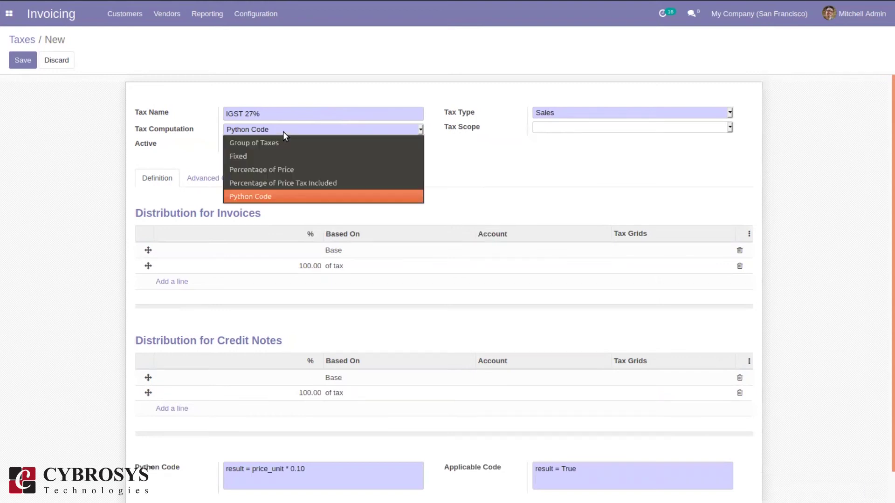
click(234, 166)
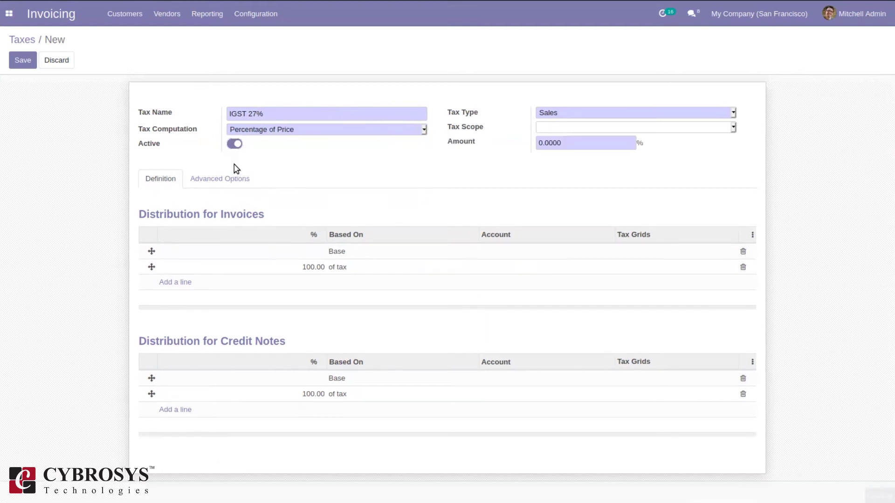
click(545, 141)
key(BackSpace)
text(27)
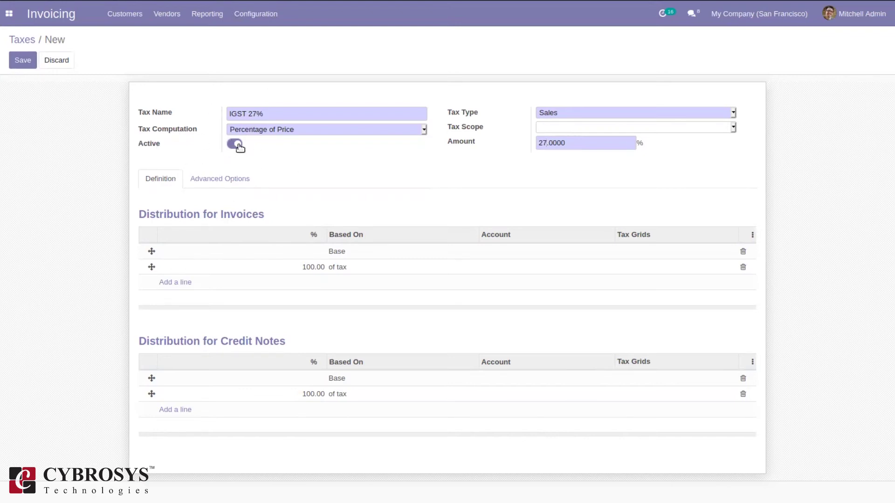
- Check the available tax types and the Tax Scope description, and restrict the tax scope to Services
click(553, 116)
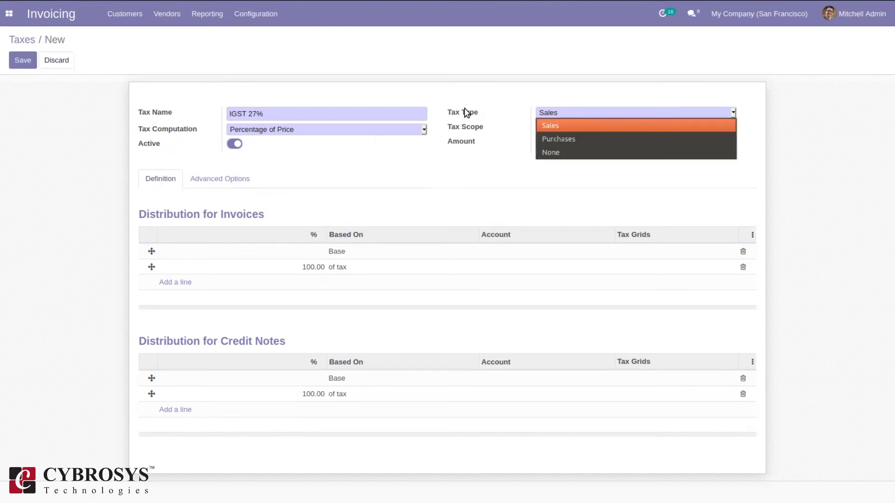
mouse_move(464, 115)
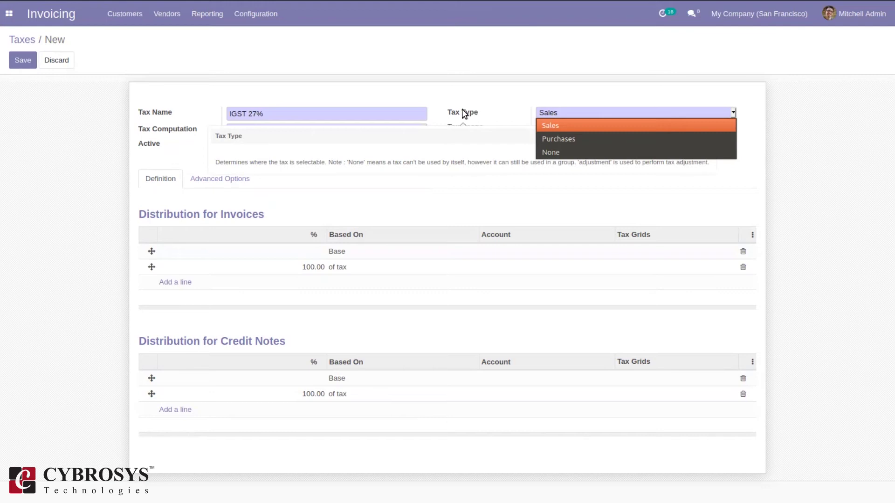
click(505, 97)
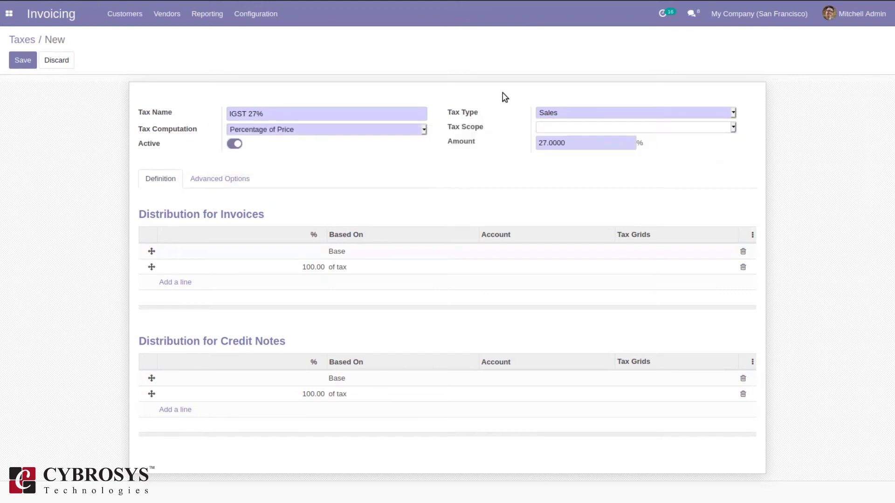
click(555, 116)
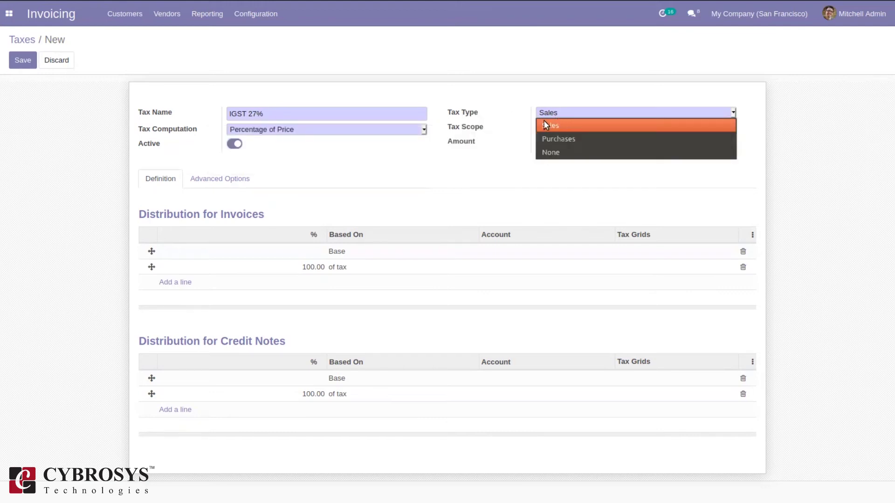
click(508, 106)
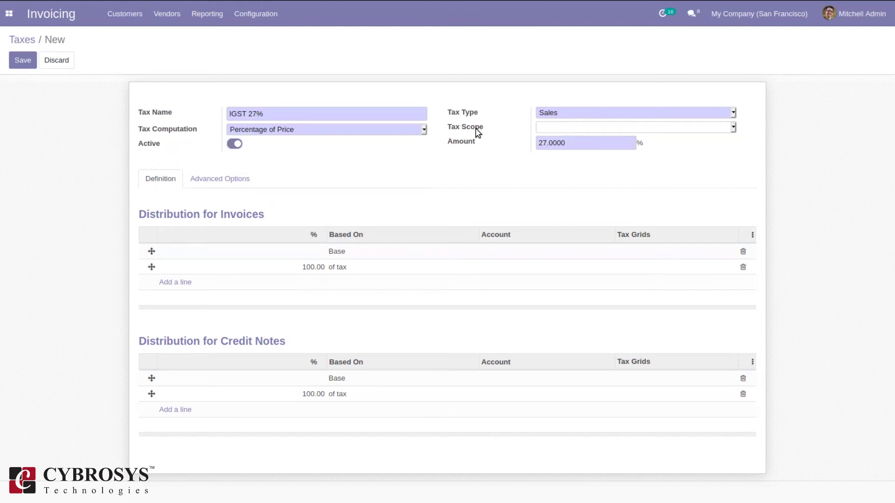
mouse_move(477, 133)
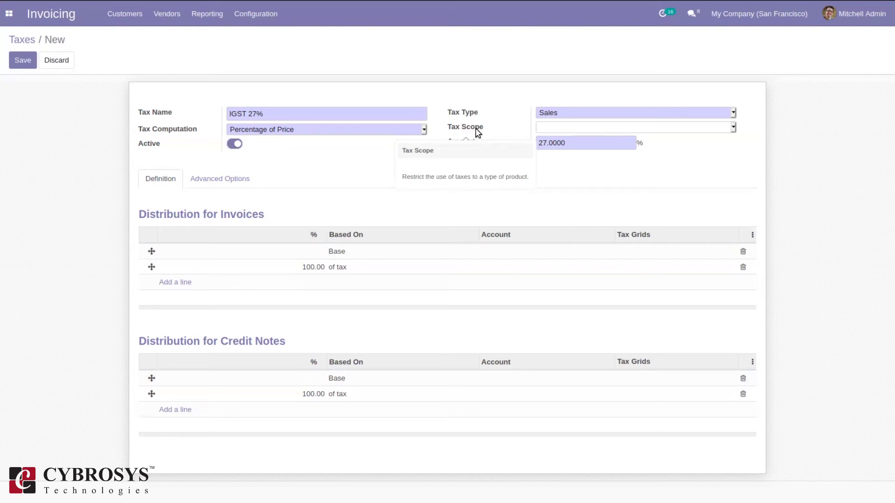
click(549, 129)
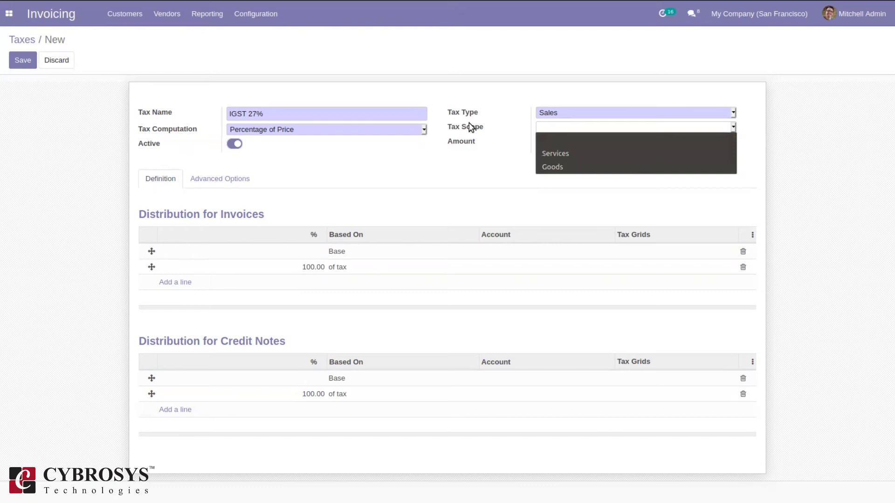
click(559, 154)
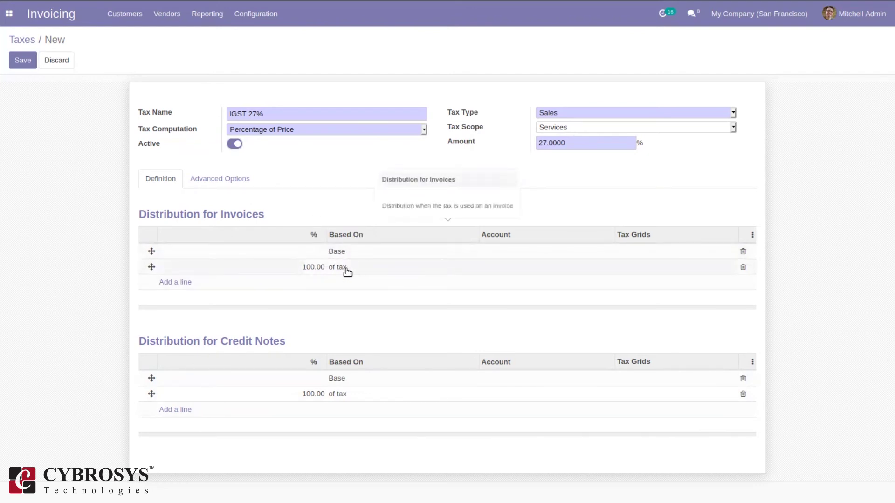
- Review the base and account choices for the 100% tax line under Distribution for Invoices and assign it the +IGST tax grid
click(317, 267)
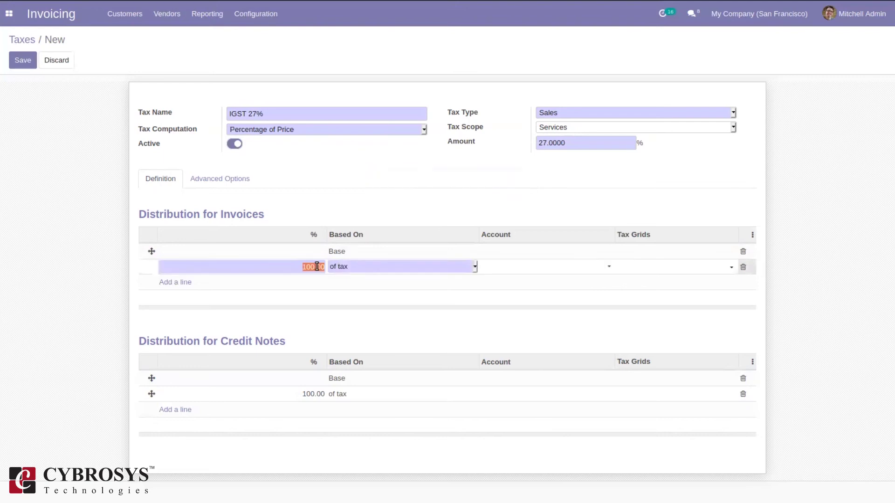
click(363, 267)
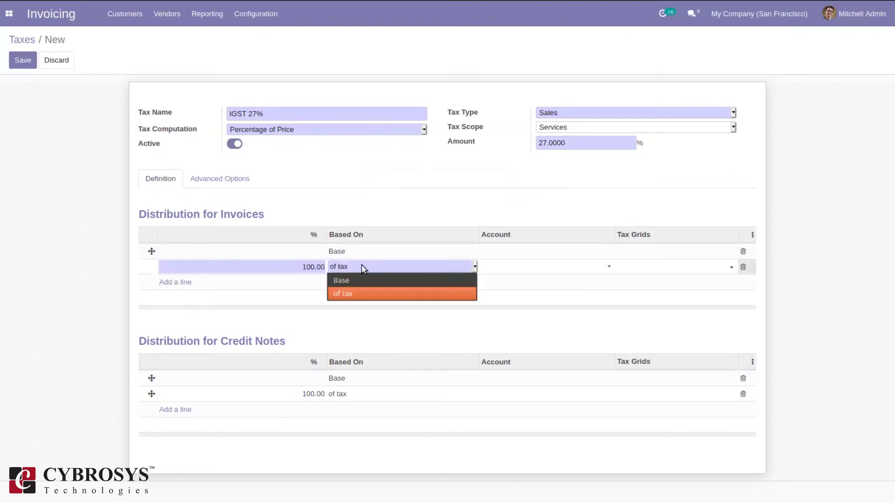
click(333, 221)
click(540, 270)
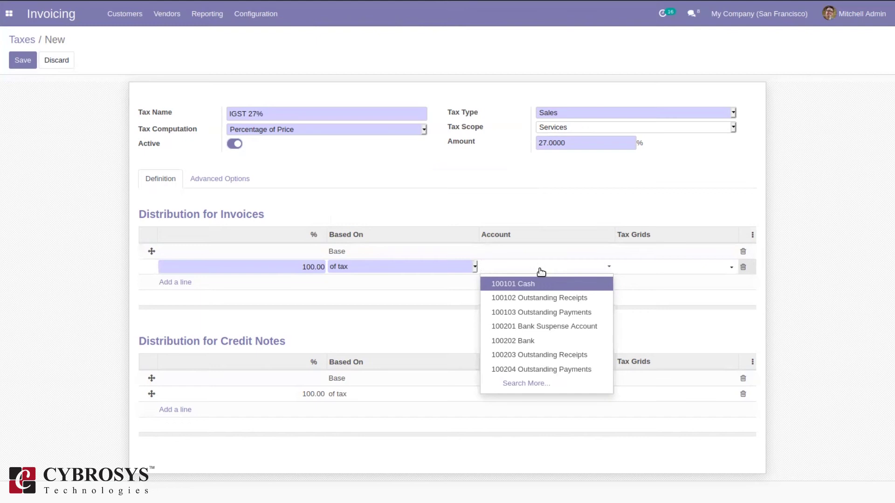
click(521, 202)
click(705, 271)
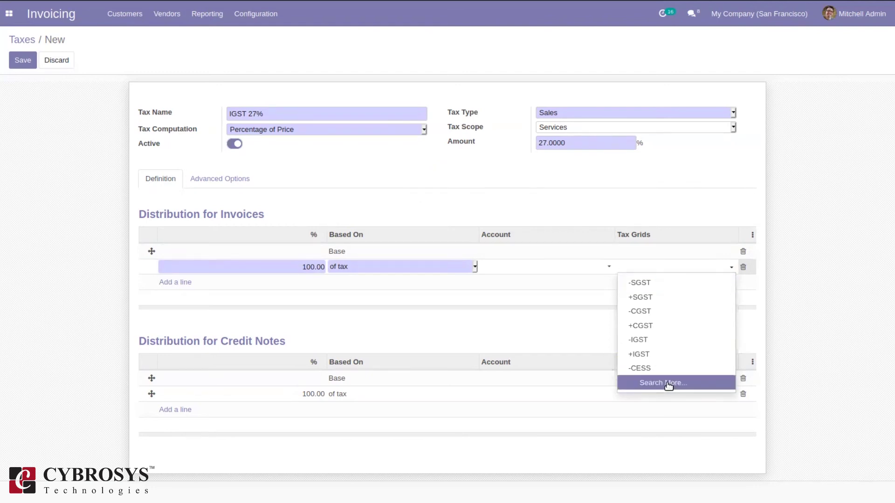
click(658, 299)
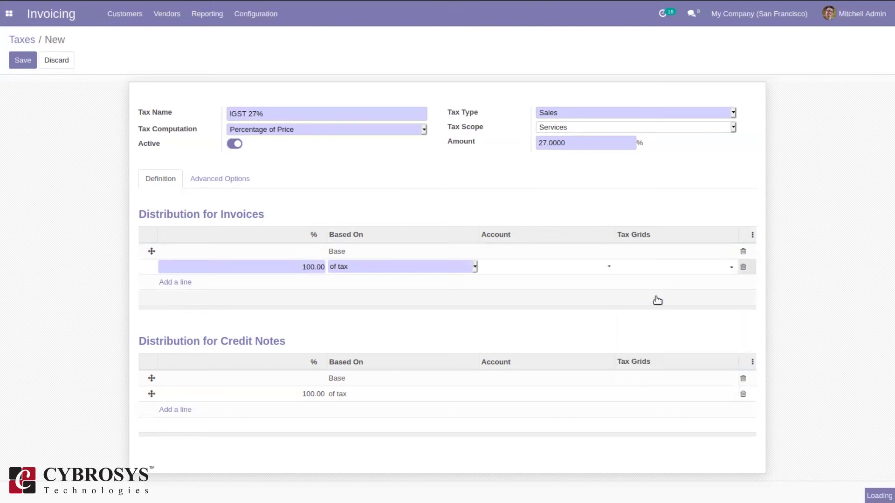
key(BackSpace)
click(677, 267)
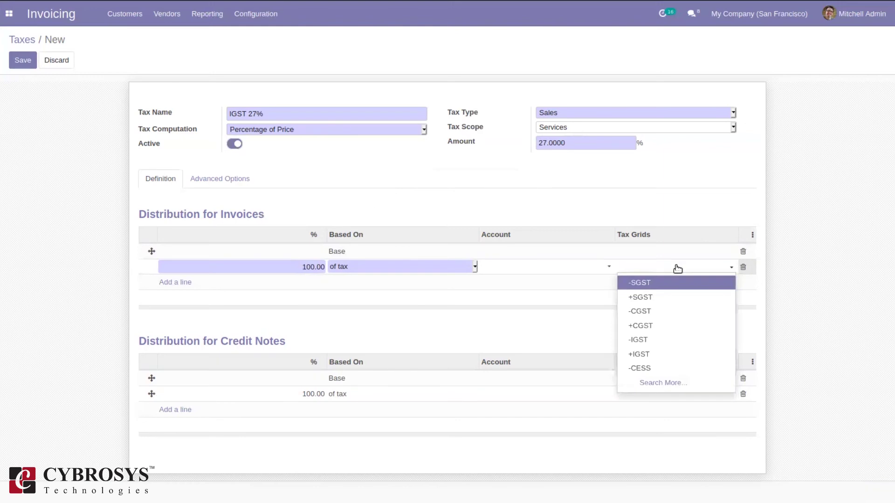
click(649, 356)
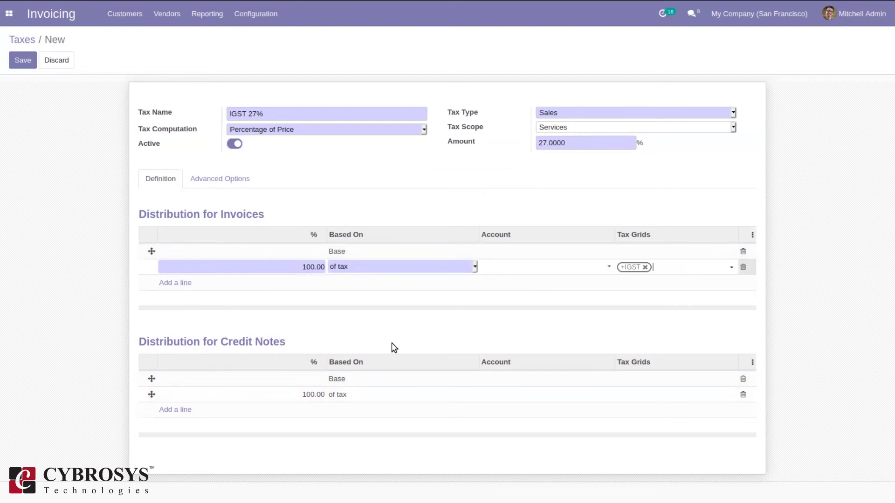
- Set the tax's label on invoices to "Service tax 27%" and its tax group to IGST in the advanced options
click(207, 183)
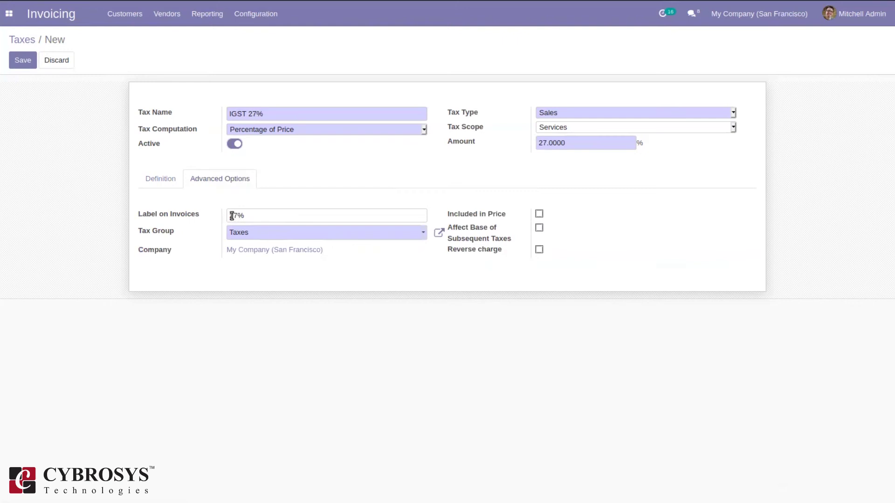
text(Service tax)
click(268, 233)
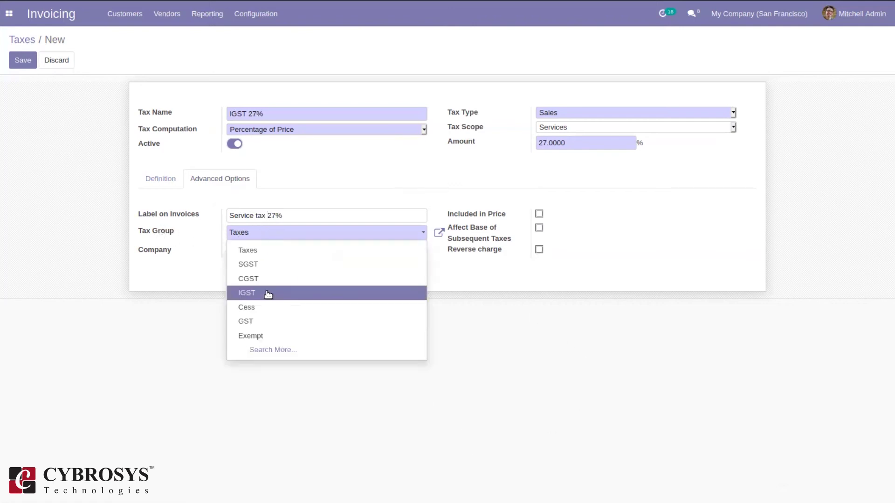
click(268, 294)
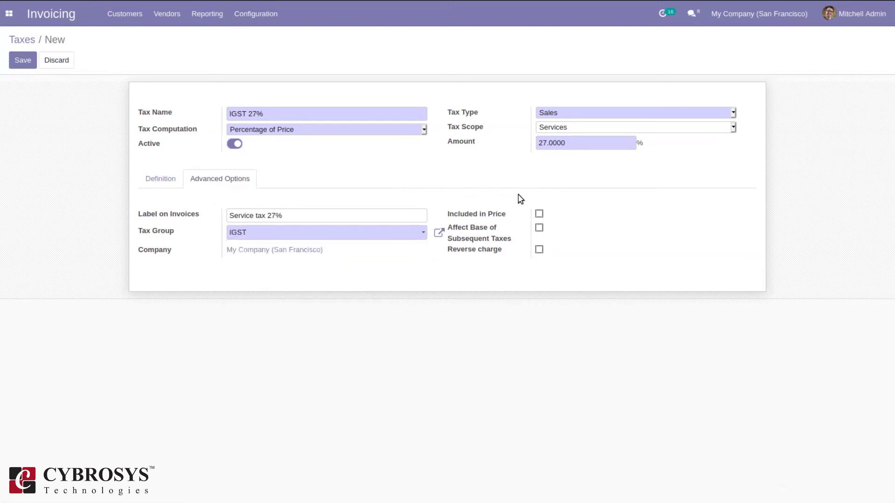
- Check the descriptions of the Included in Price, Affect Base of Subsequent Taxes and Reverse charge options, and save the tax
mouse_move(491, 214)
mouse_move(472, 229)
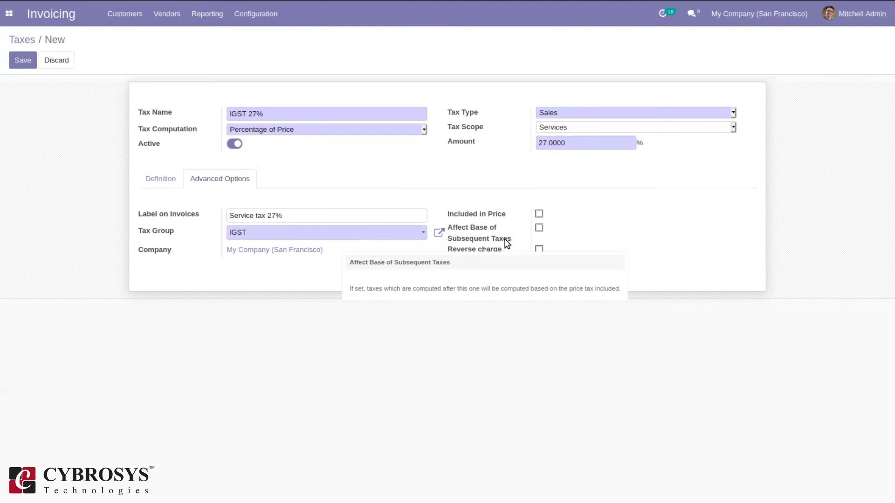
mouse_move(476, 257)
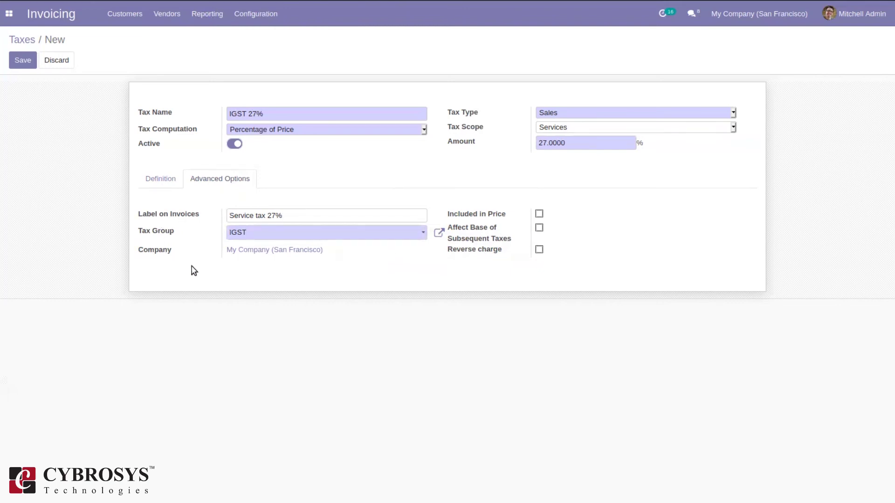
click(412, 230)
click(161, 181)
click(22, 60)
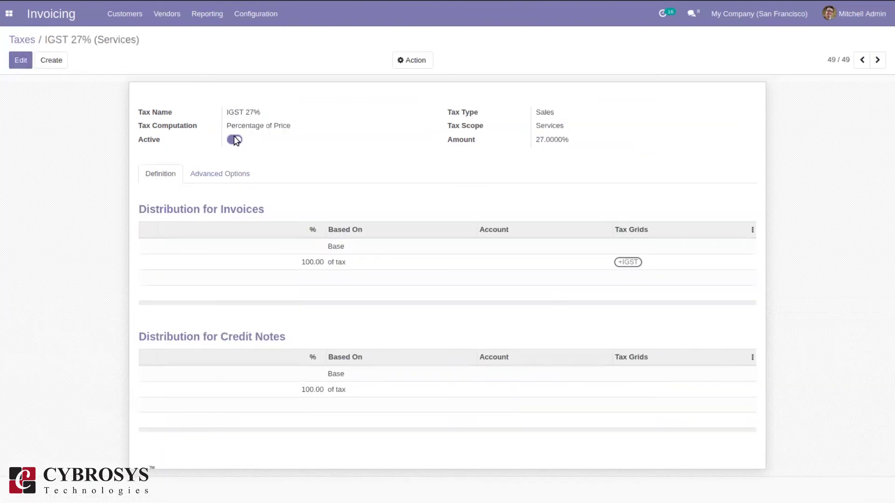
- Return to the tax list and look for the new IGST 27% services tax
click(13, 37)
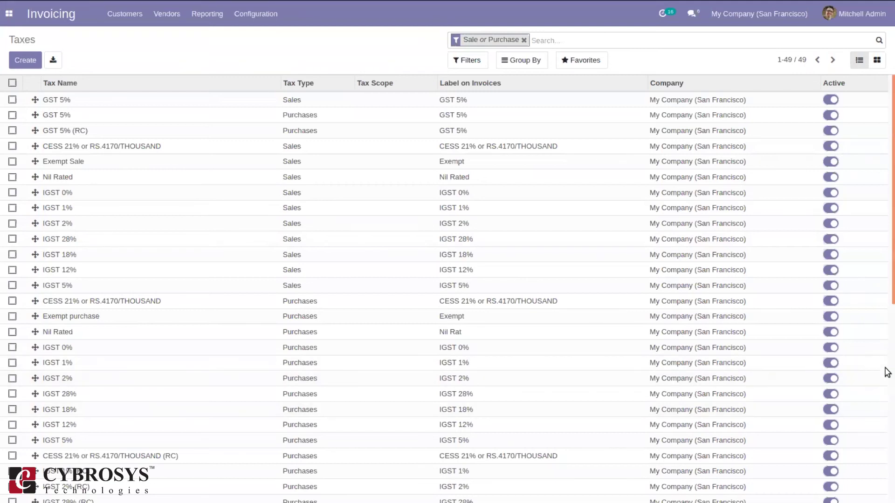
drag(886, 280, 886, 480)
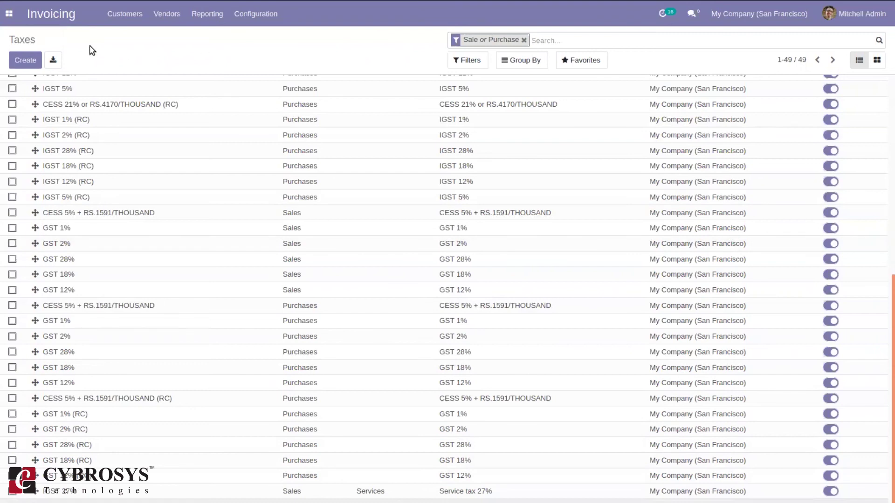
- Switch to the Sales app and start a new product named "Car washing"
click(8, 14)
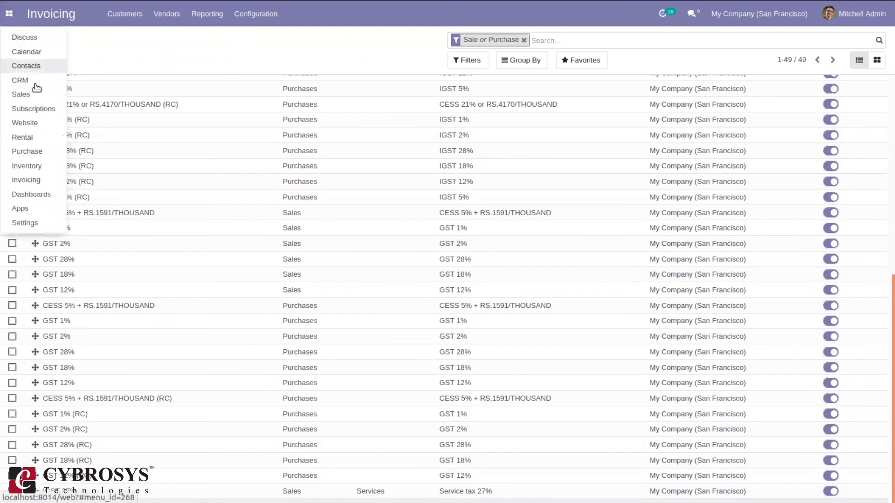
click(30, 98)
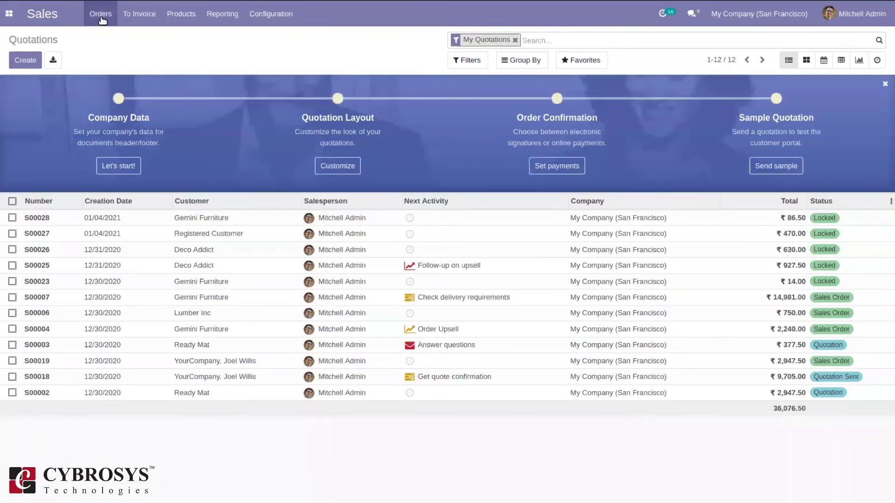
click(172, 10)
click(189, 37)
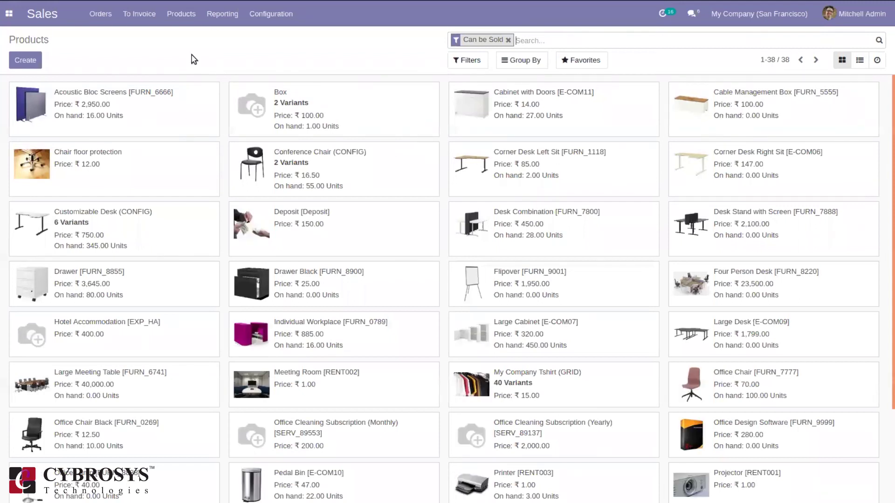
click(26, 57)
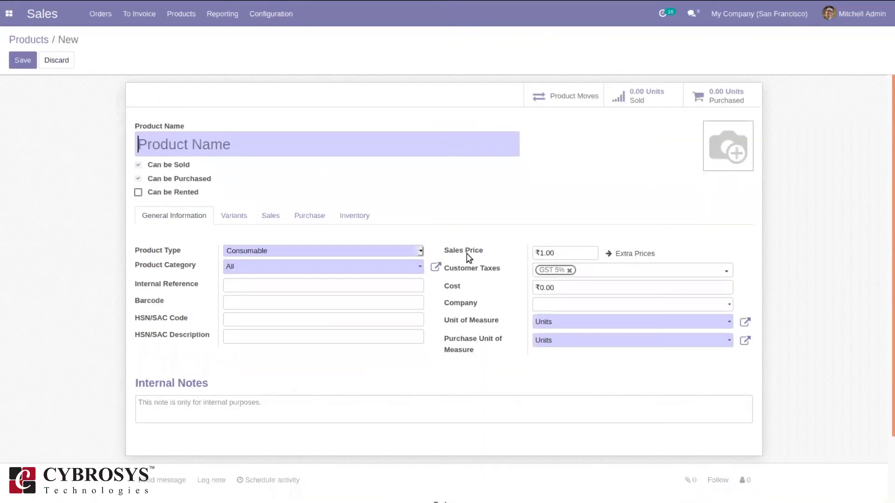
text(CAr washing)
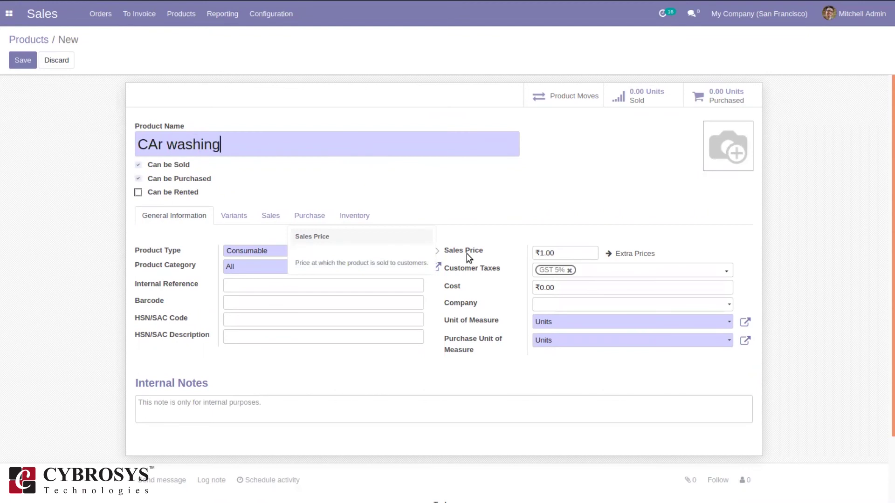
click(164, 142)
key(BackSpace)
text(a)
- Set the product type to Service, replace its customer tax with IGST 27% (Services), and save the product
click(258, 255)
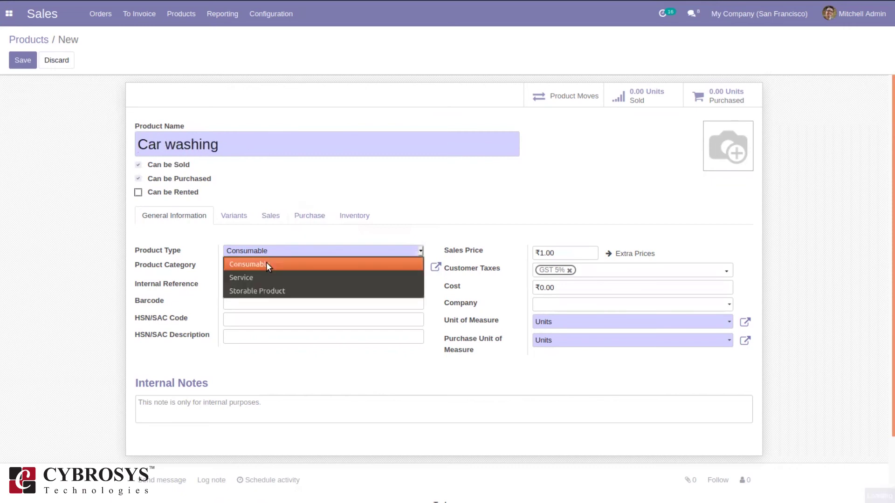
click(269, 275)
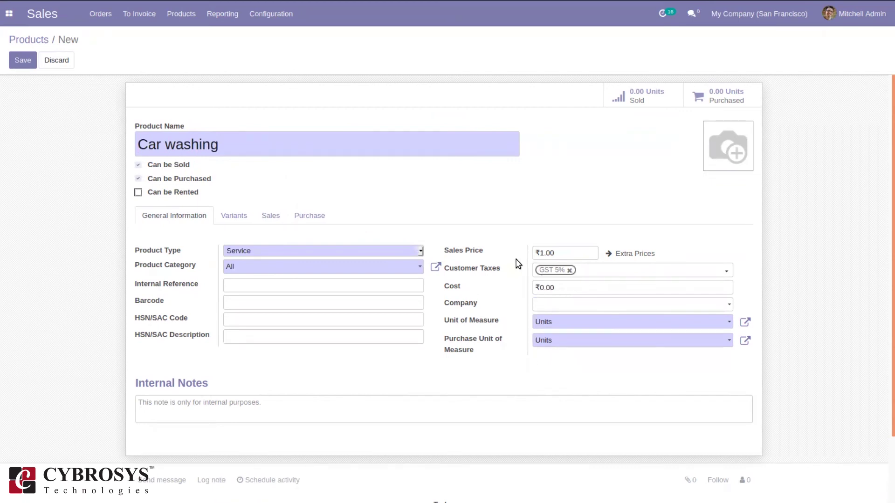
click(569, 271)
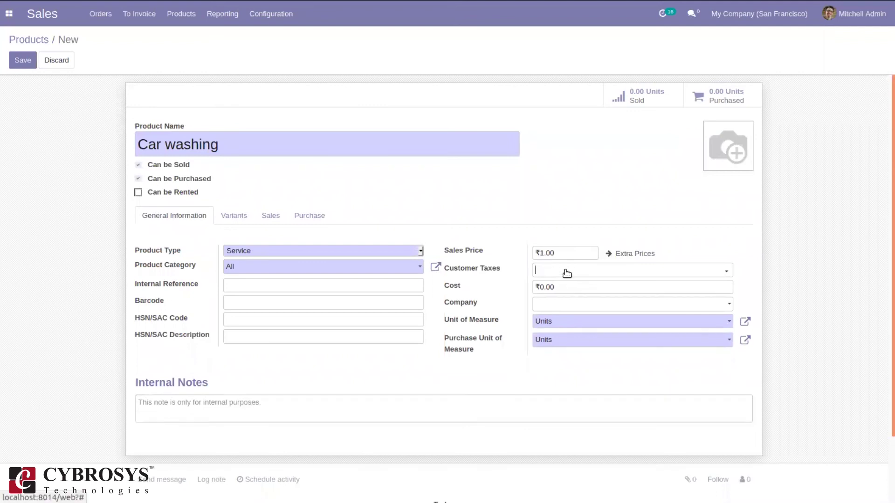
text(i)
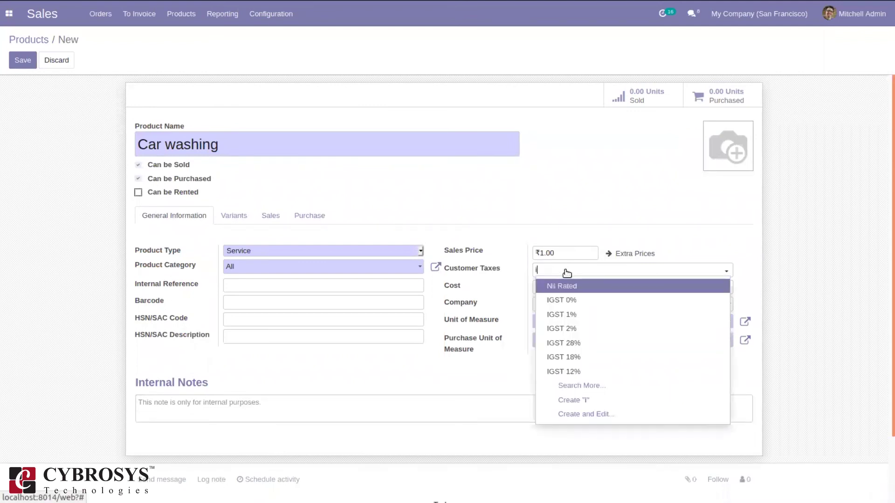
text(gst 2)
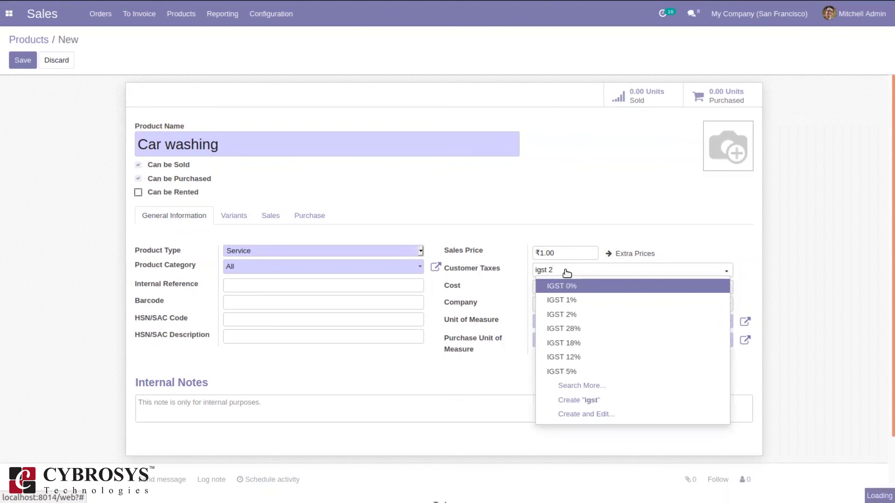
click(626, 315)
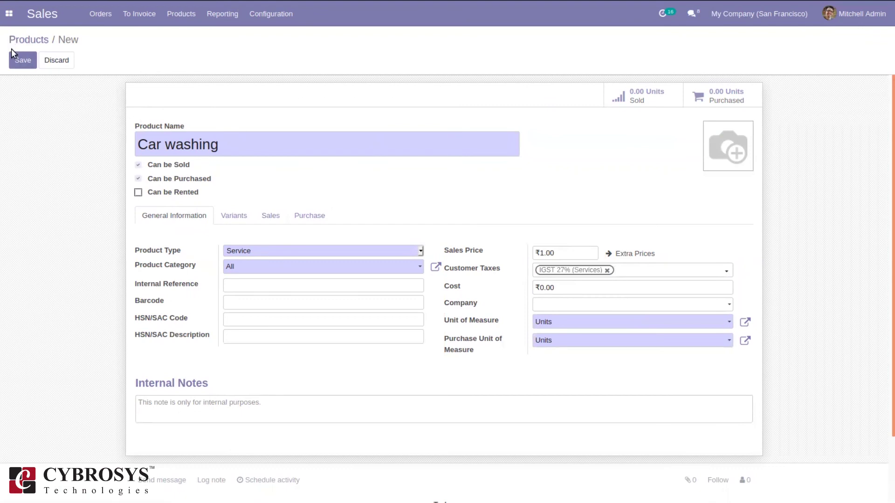
click(26, 57)
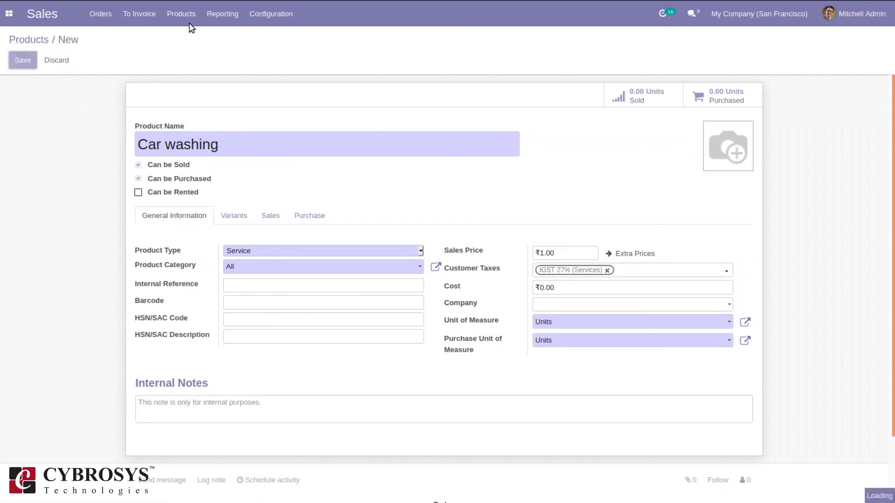
- Start a new sales quotation for the customer Registered Customer
click(100, 14)
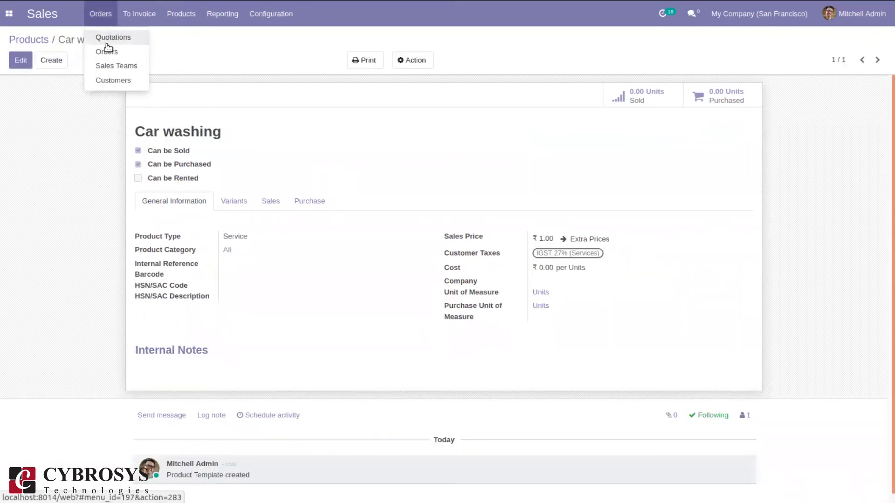
click(107, 43)
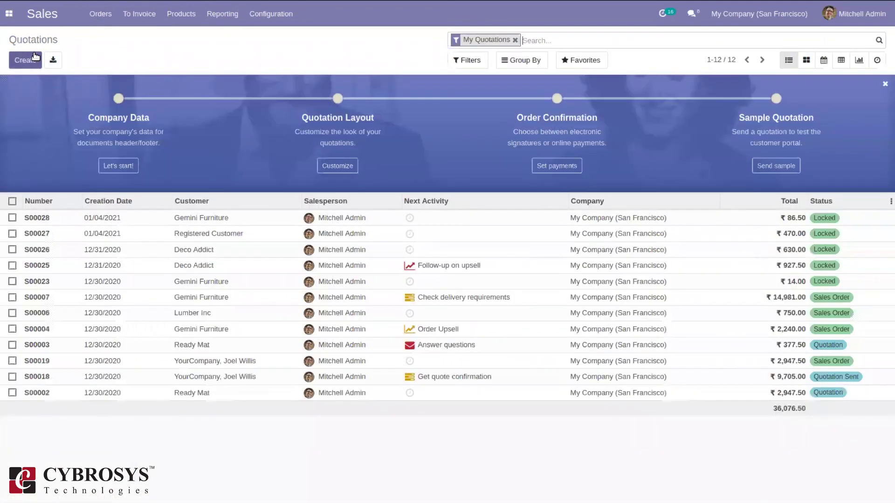
click(33, 58)
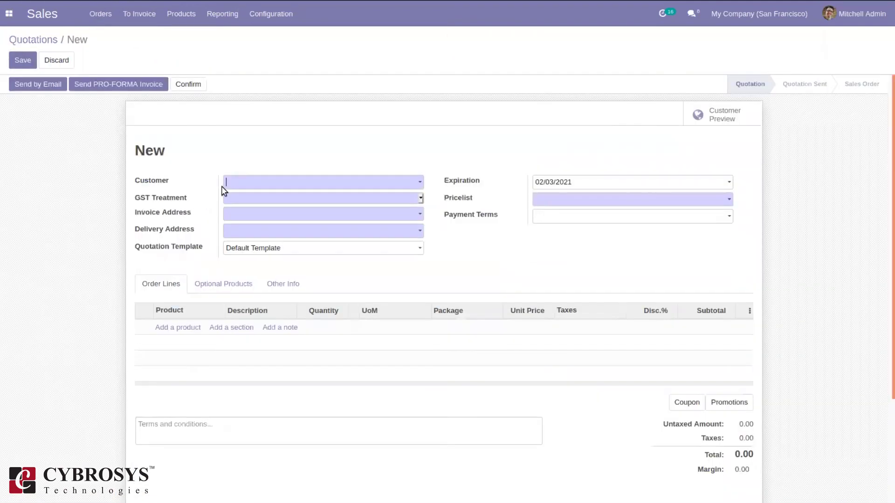
click(253, 177)
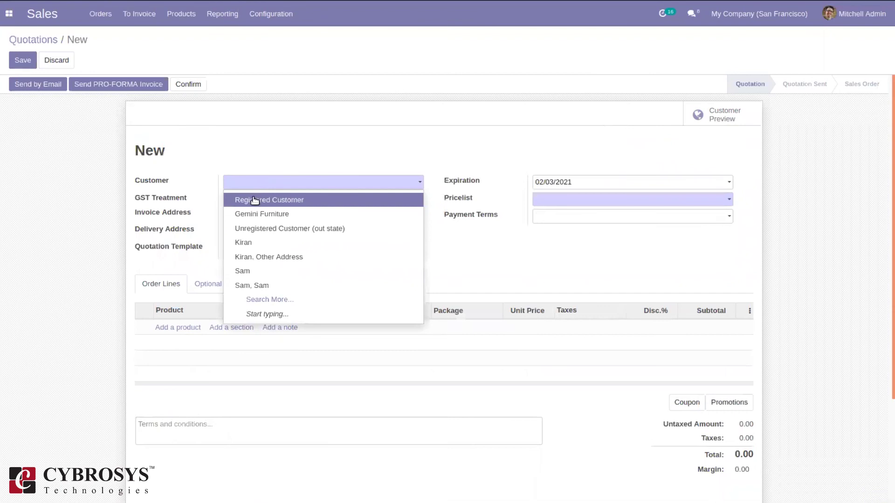
click(254, 198)
- Add the Car washing product to the quotation's order lines with a unit price of 400
click(177, 332)
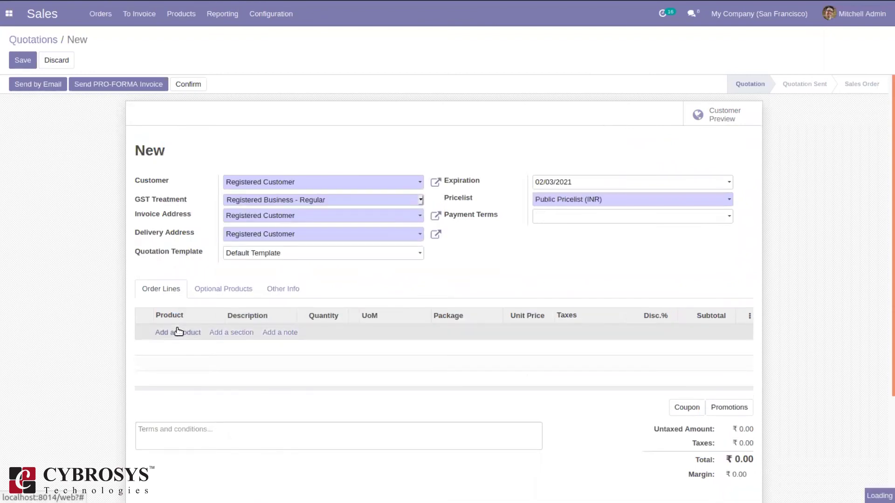
text(s)
key(BackSpace)
text(car)
click(233, 350)
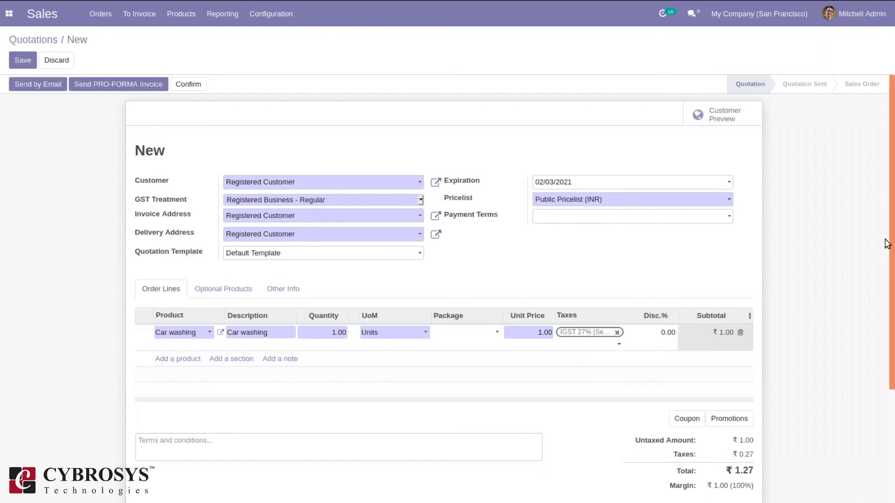
double_click(544, 333)
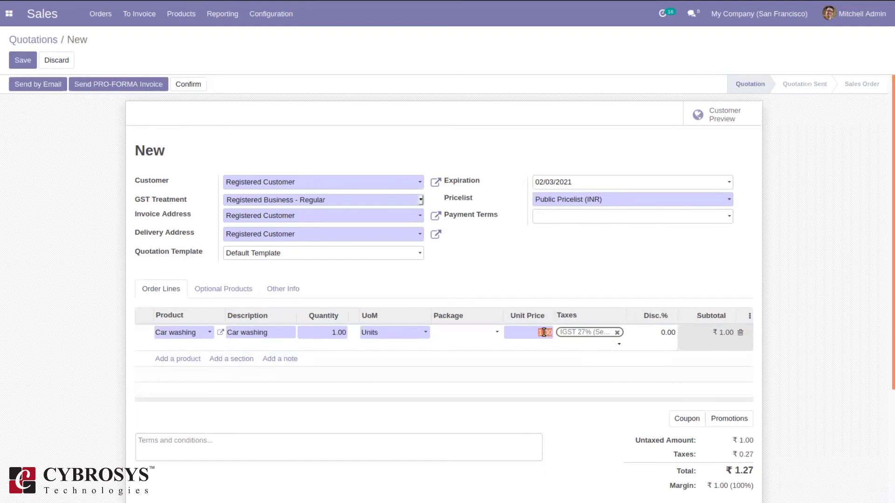
text(400)
click(570, 228)
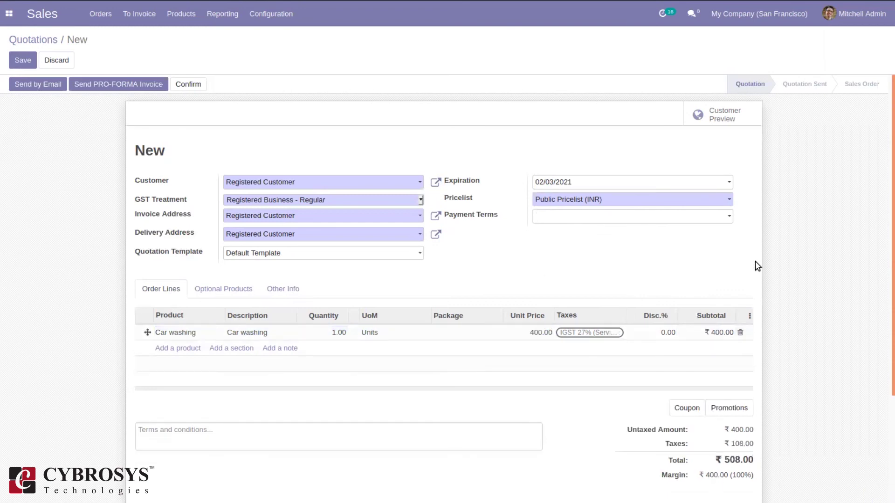
- Examine the tax and total amounts below the quotation's order lines
drag(887, 251, 887, 362)
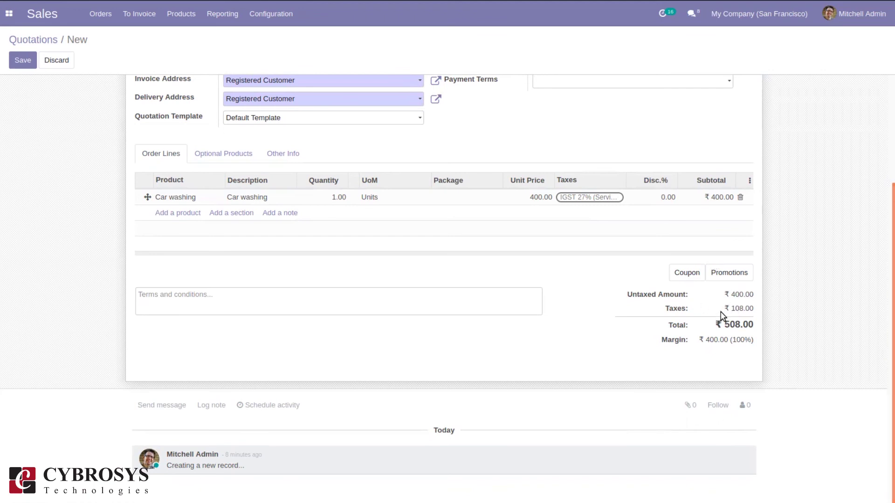
mouse_move(732, 311)
mouse_down()
mouse_move(761, 320)
mouse_move(737, 304)
mouse_up()
drag(724, 326, 758, 336)
click(763, 331)
drag(888, 300, 887, 287)
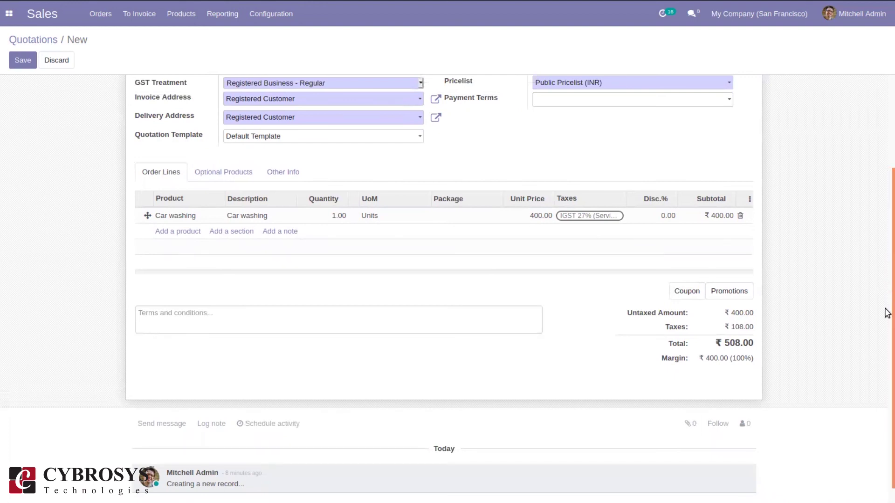
drag(888, 300, 887, 150)
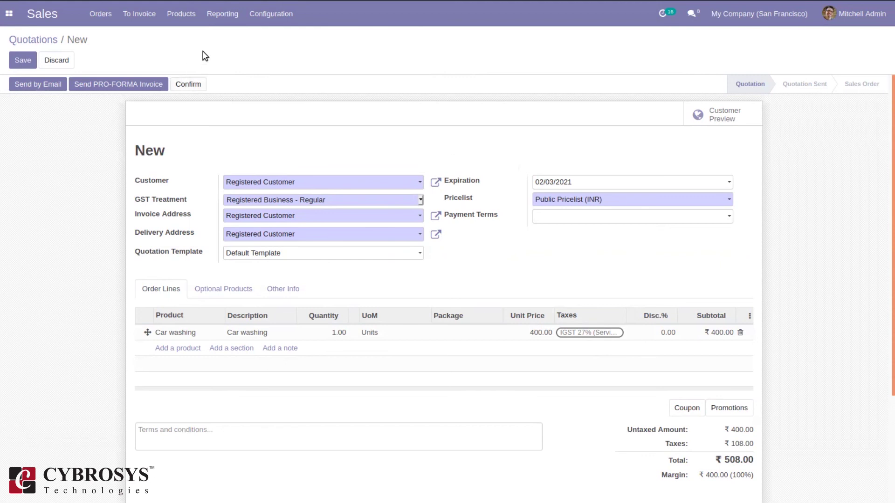
- Leave the quotation, discarding its changes, and open the tax list in the Invoicing app
click(259, 9)
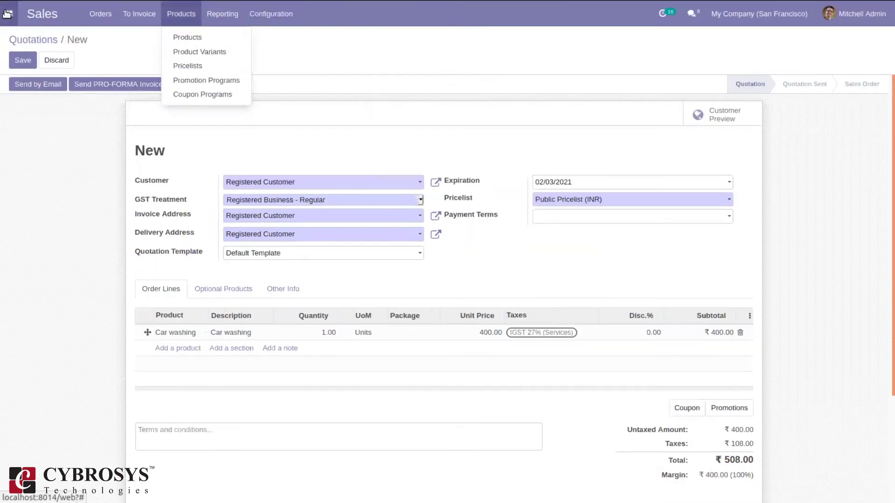
click(8, 13)
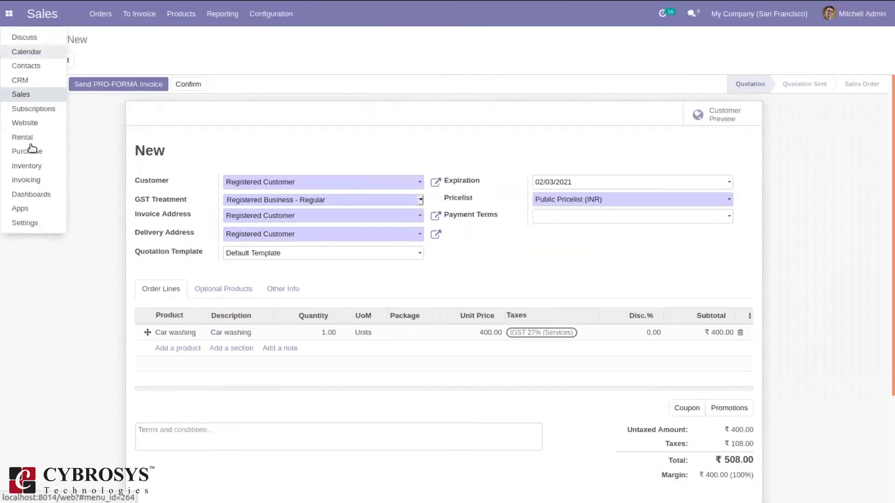
click(23, 180)
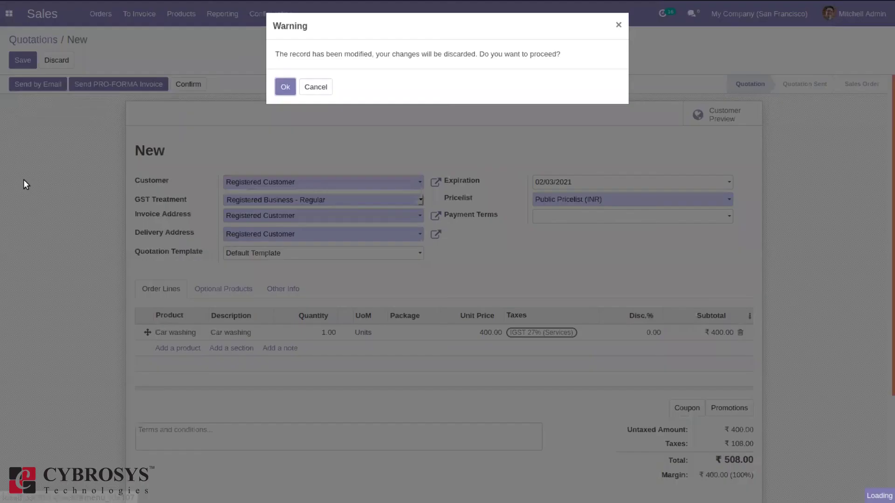
click(285, 87)
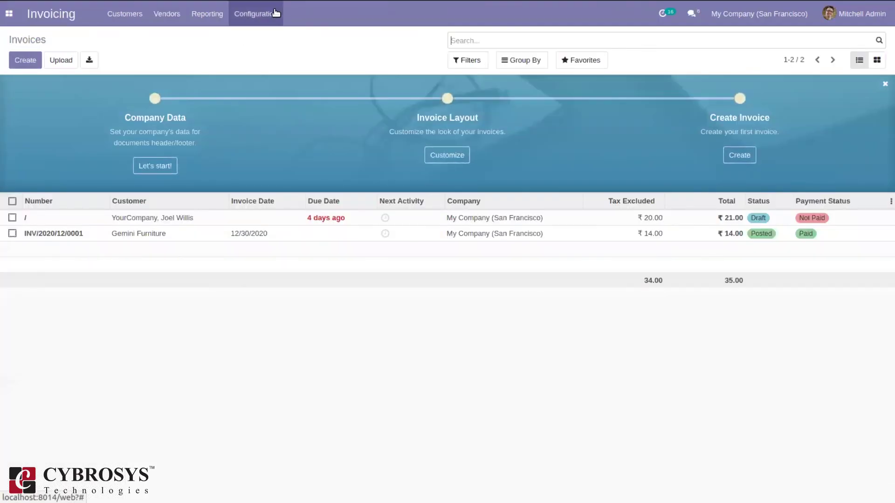
click(276, 14)
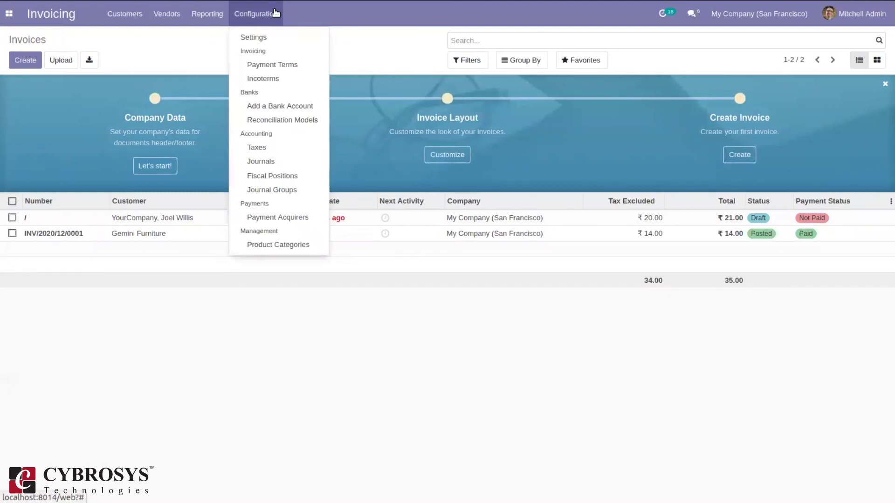
click(272, 147)
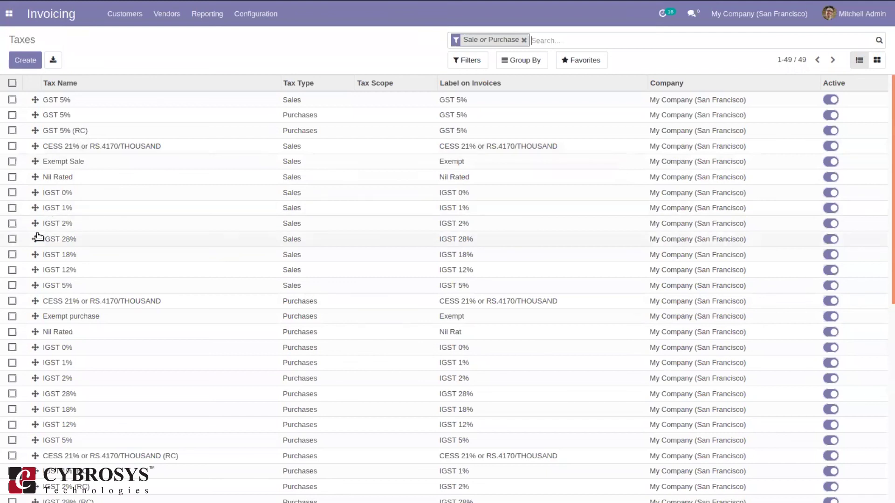
- Start a new tax named "IGST 3%" and set its tax computation to Group of Taxes
click(25, 60)
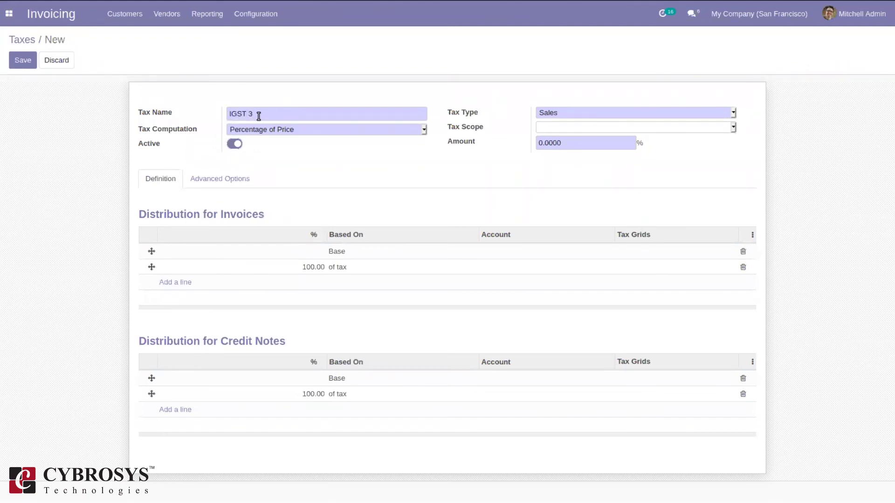
text(IGST 35)
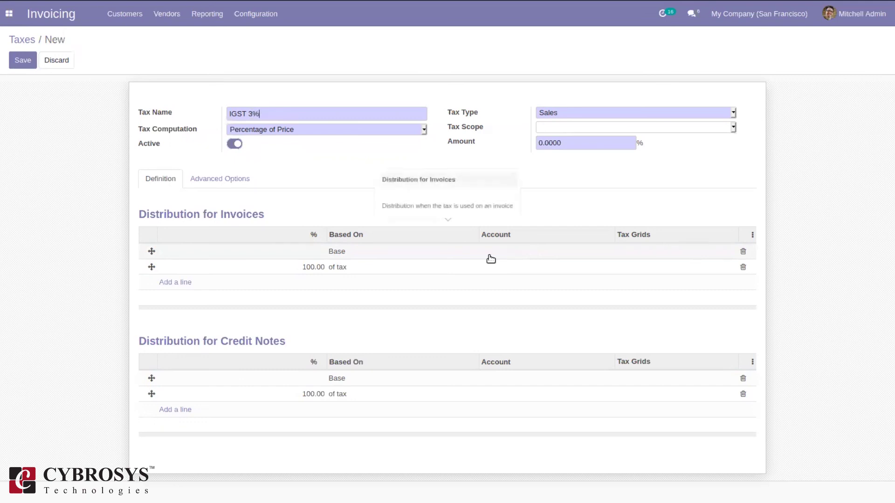
click(278, 130)
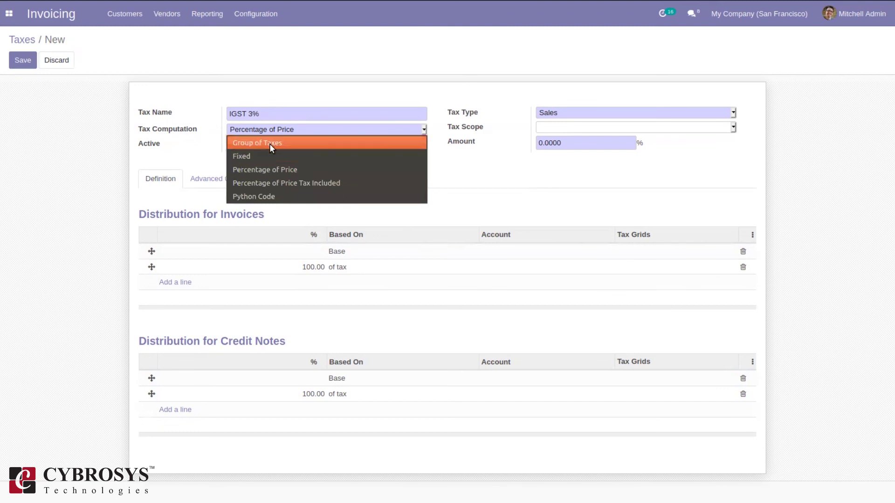
click(267, 142)
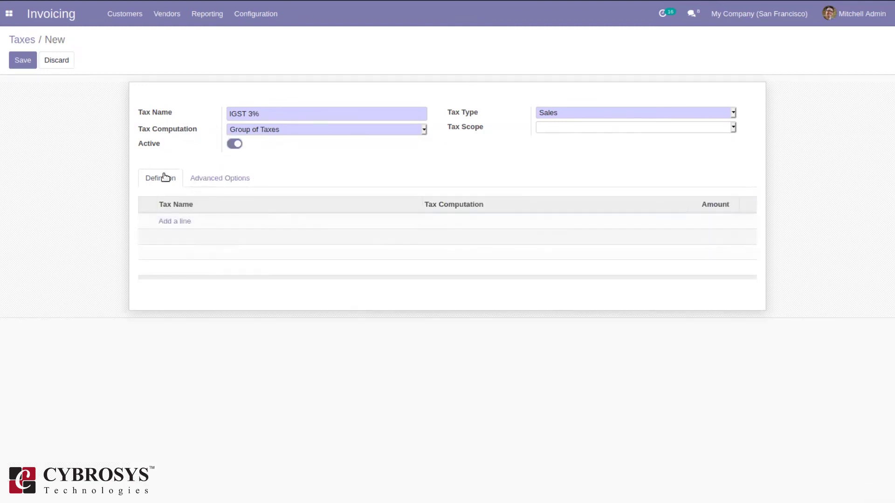
- Add IGST 1% and IGST 2% as child taxes in the new group tax's definition
click(180, 221)
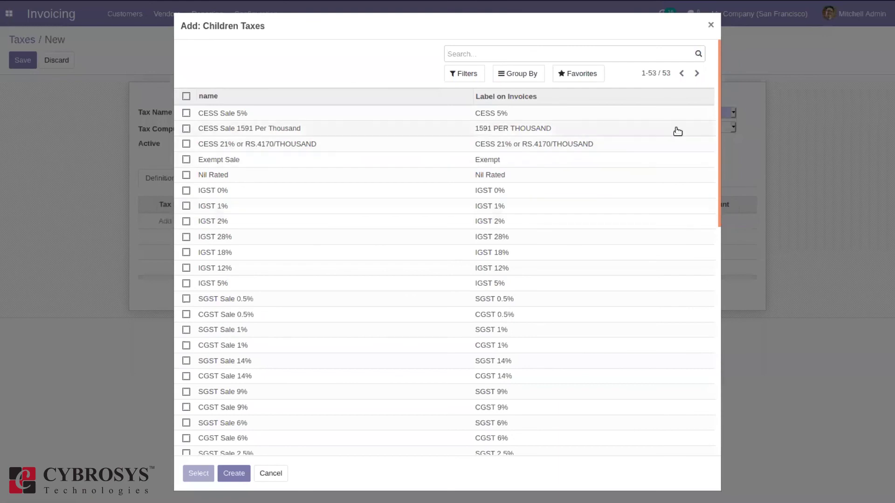
drag(717, 134, 715, 138)
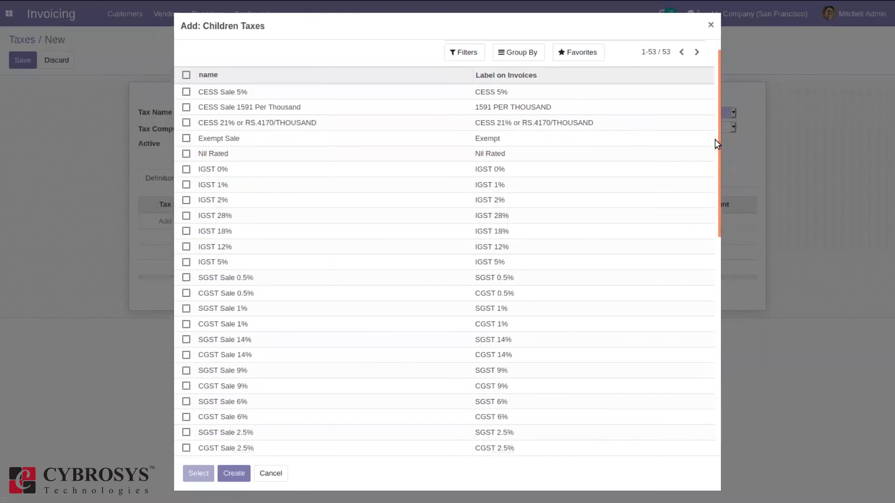
click(259, 189)
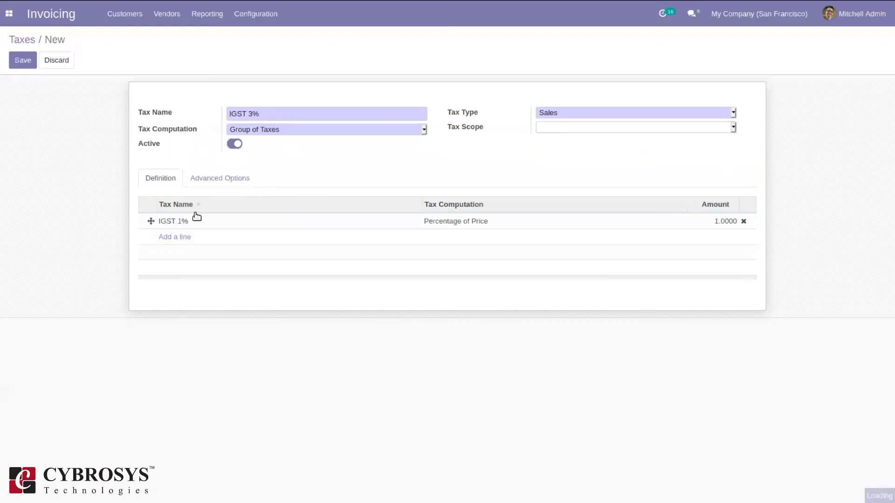
click(176, 236)
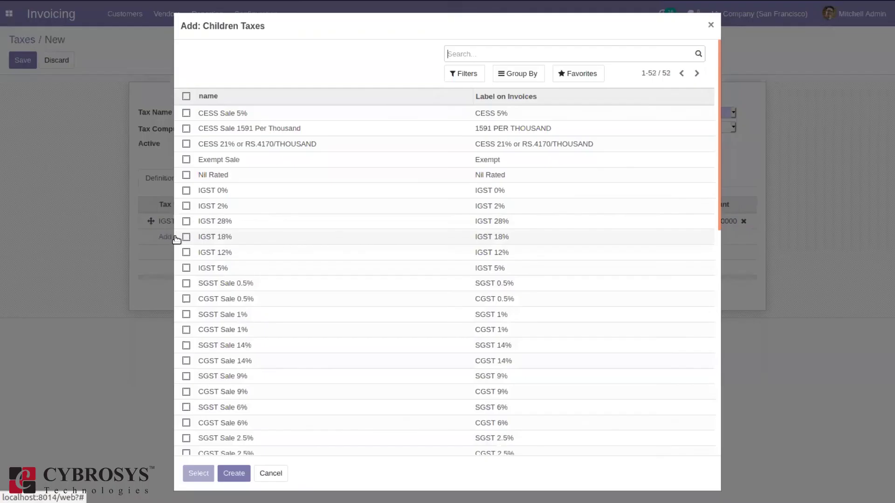
click(254, 208)
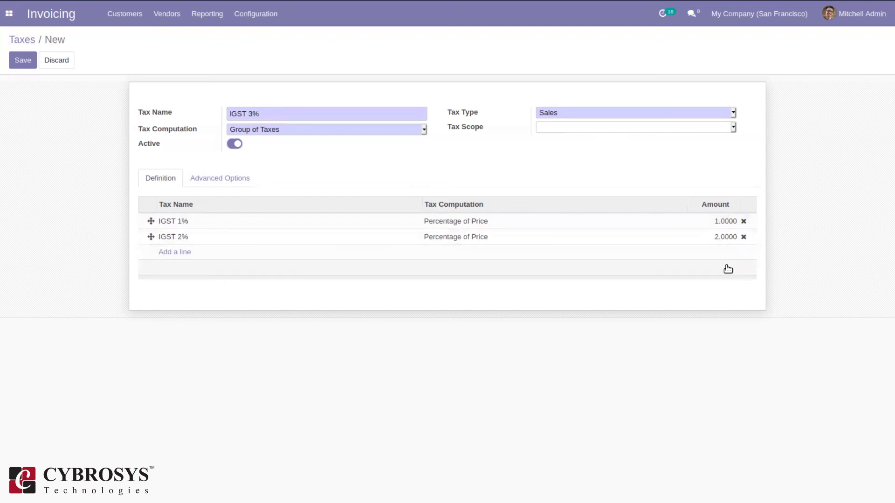
- Assign the new tax to the IGST tax group and save it
click(596, 129)
click(450, 144)
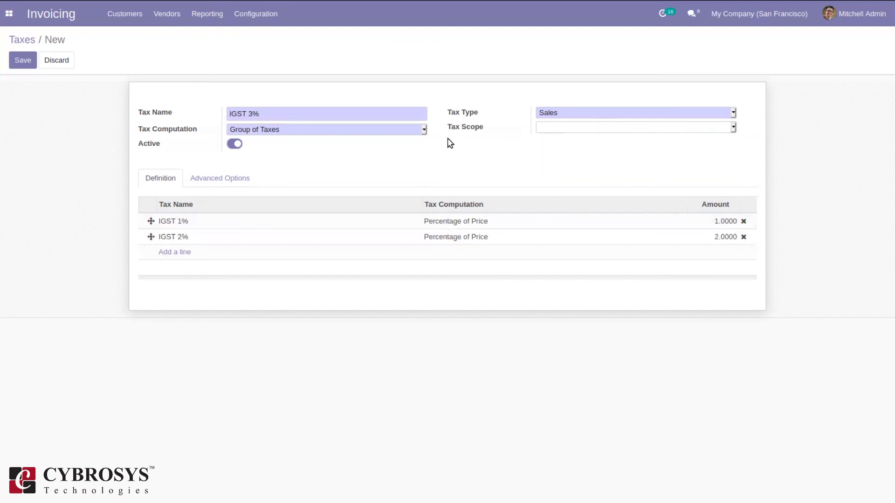
click(222, 177)
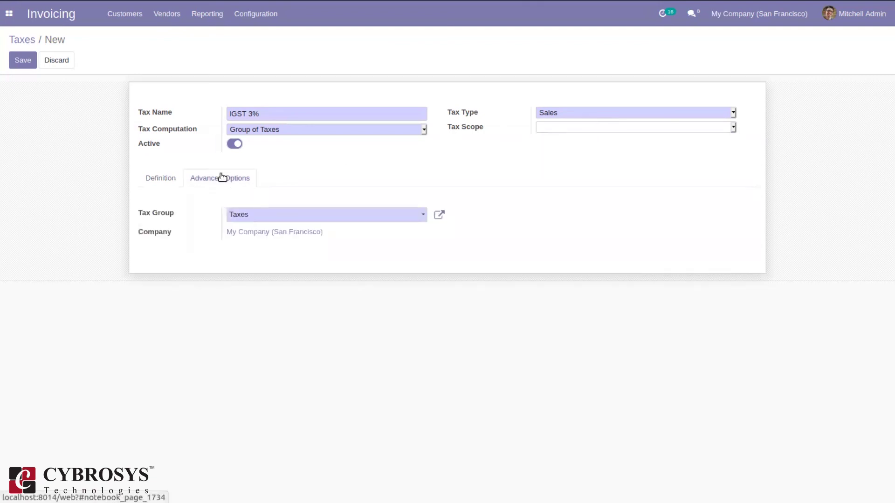
click(260, 221)
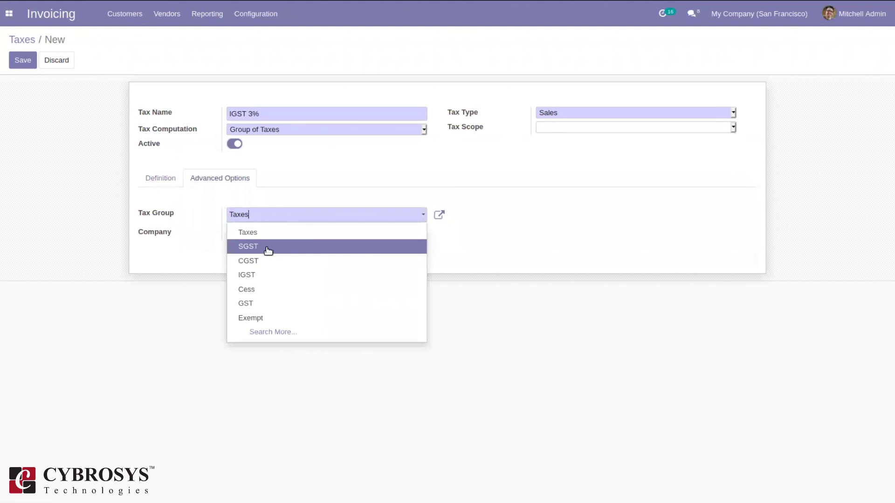
click(265, 272)
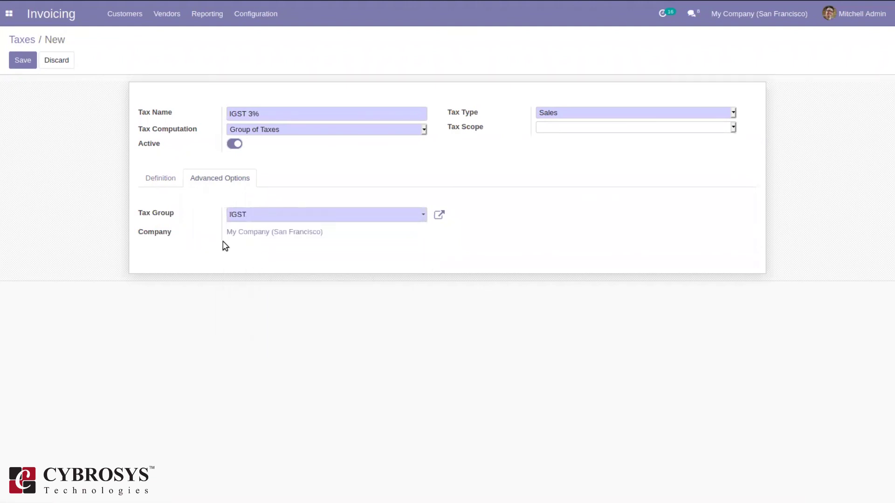
click(148, 175)
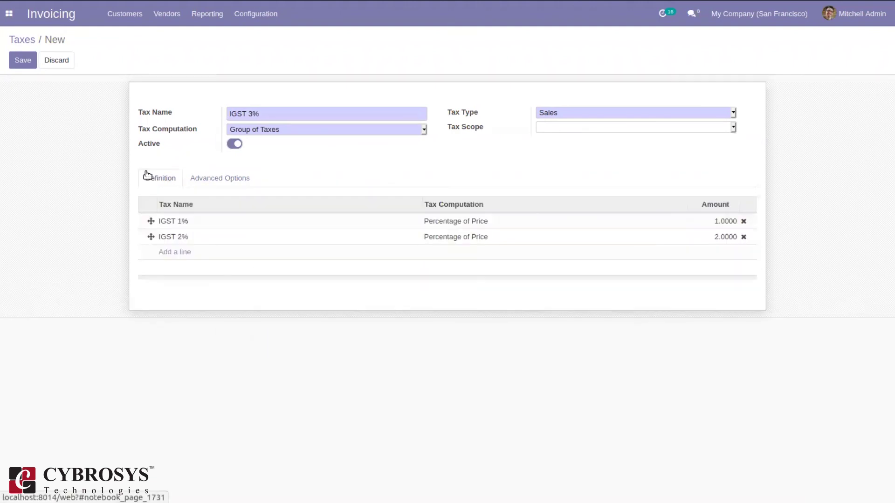
click(14, 64)
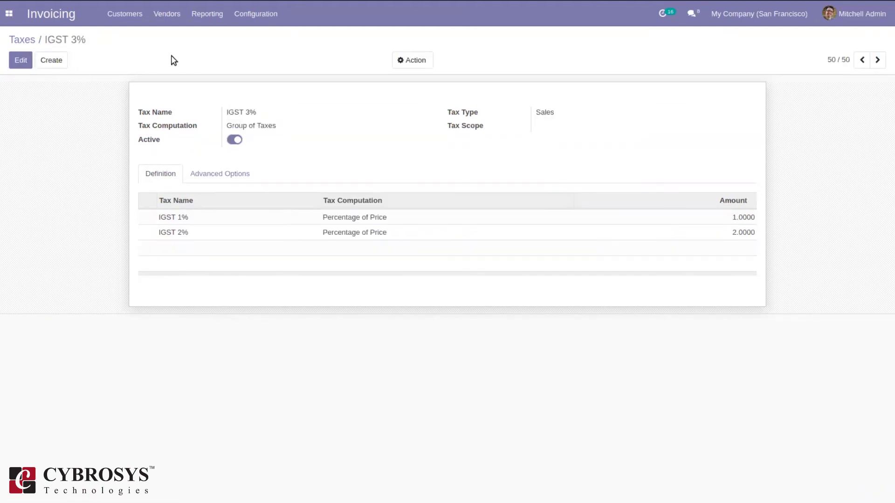
- Switch to the Sales app and open the list of sales orders
click(9, 13)
click(40, 100)
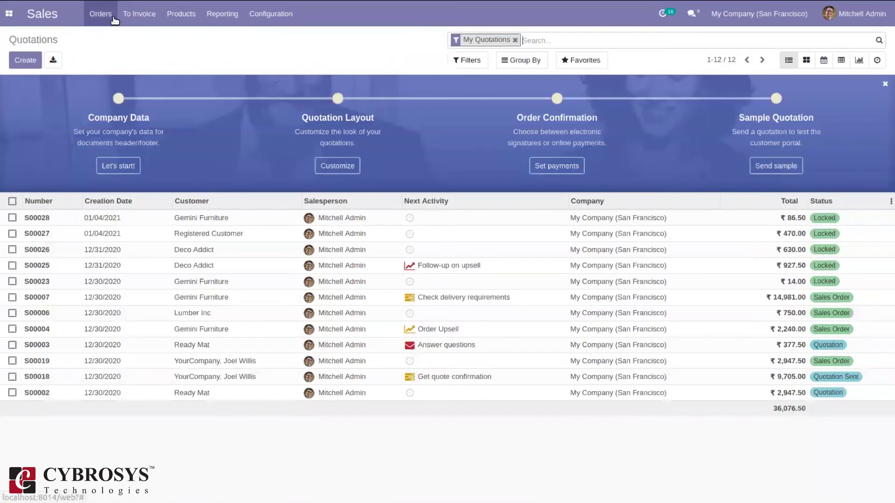
click(114, 18)
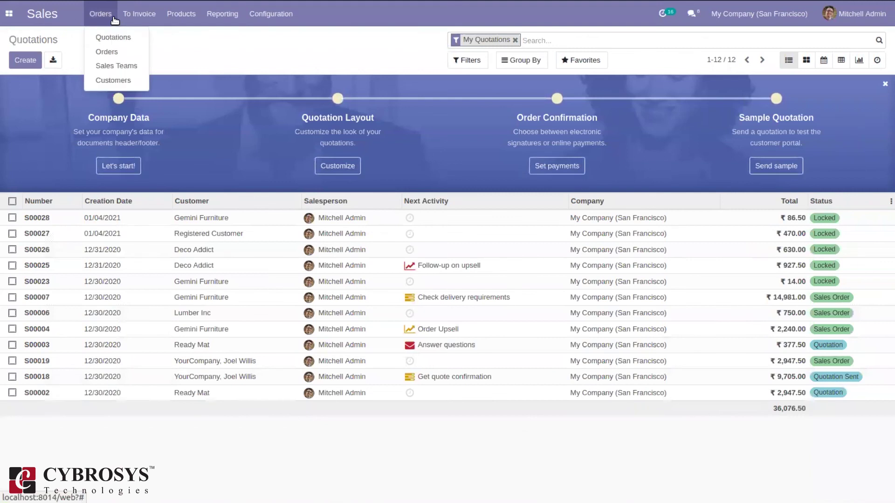
click(111, 52)
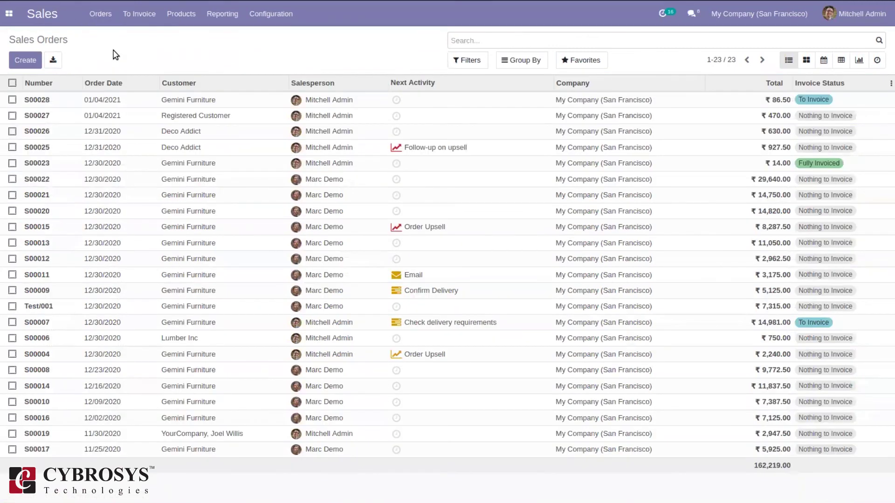
- Create a new sales order for the customer Gemini Furniture with the GST treatment Consumer
click(27, 60)
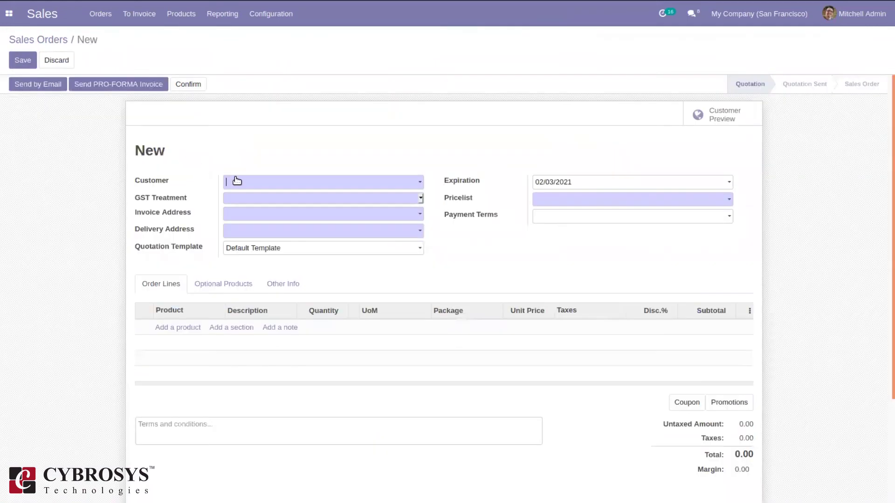
click(237, 181)
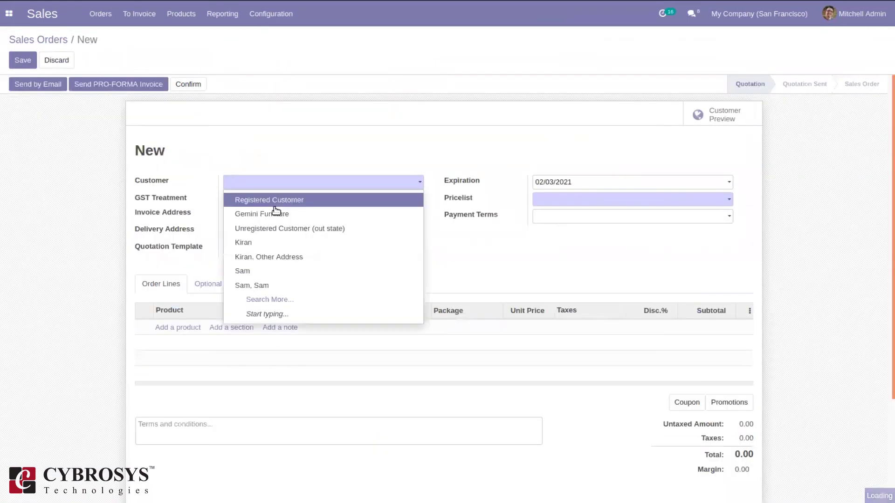
click(275, 211)
click(258, 199)
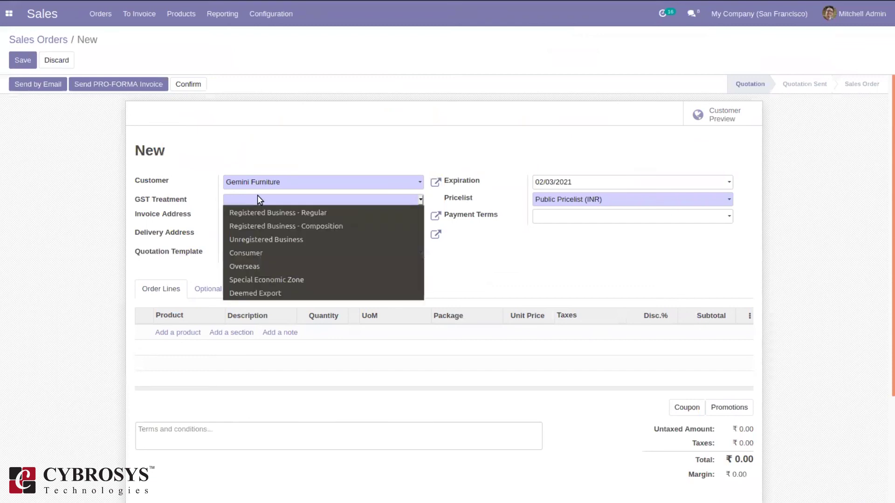
click(261, 255)
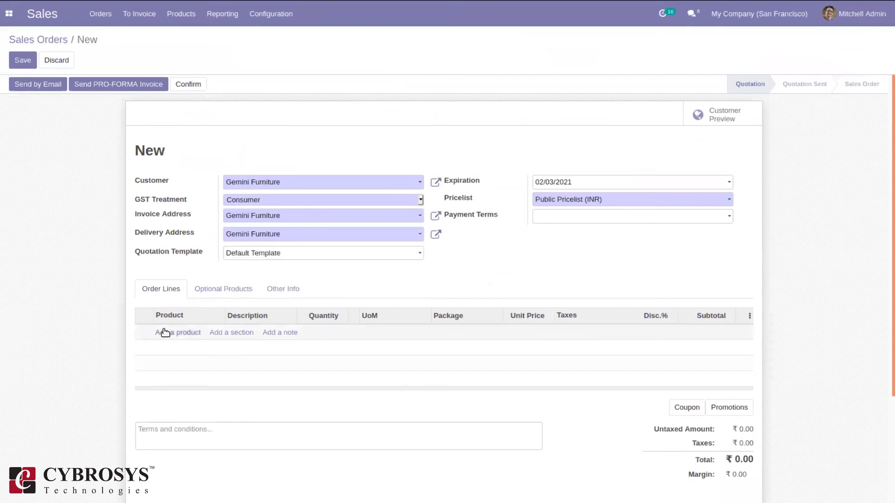
- Add the product [E-COM11] Cabinet with Doors to the order lines and apply the IGST 3% tax to it
click(166, 332)
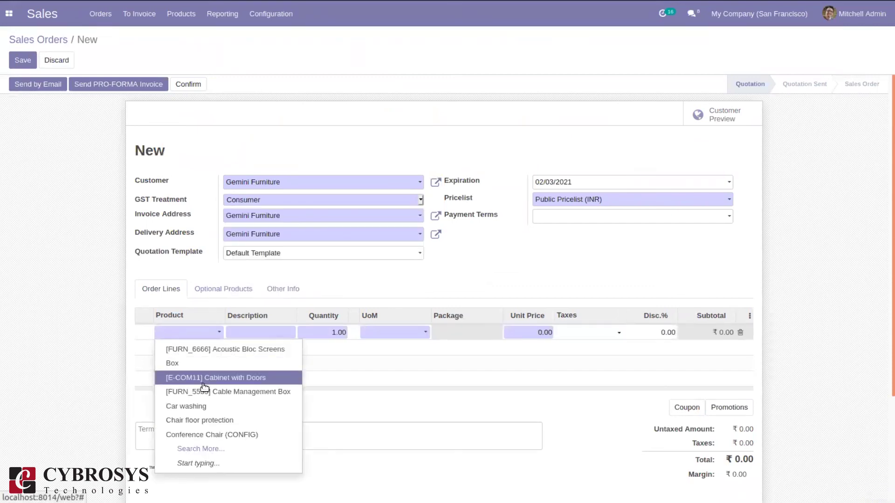
click(203, 381)
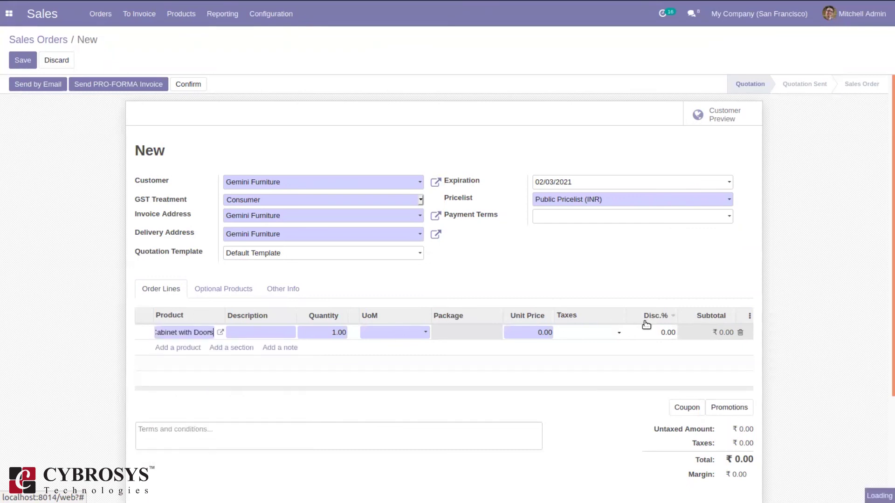
click(598, 337)
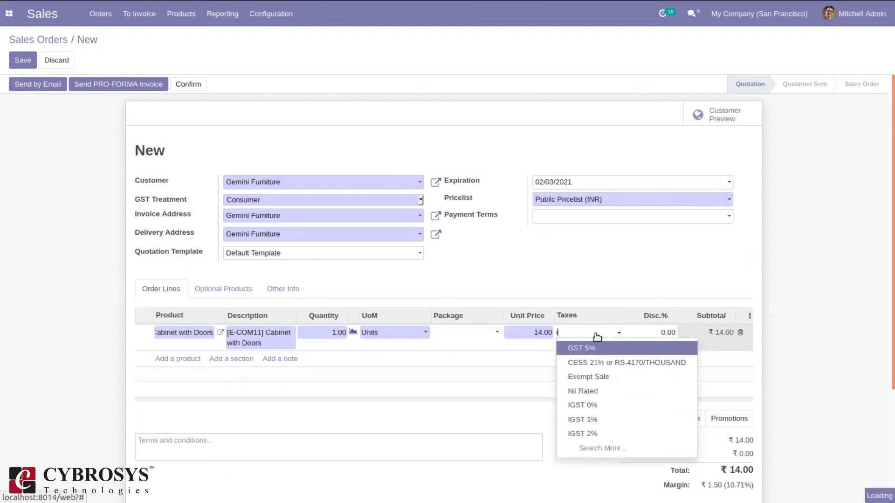
text(igst)
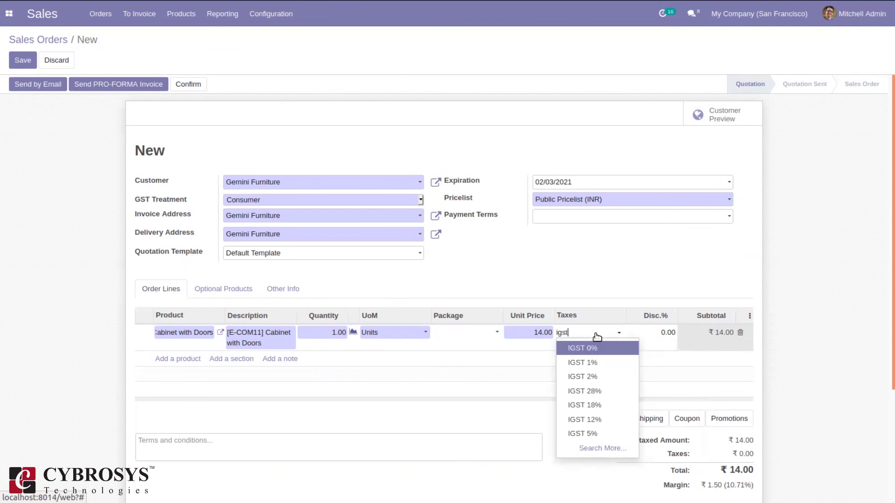
text( 3)
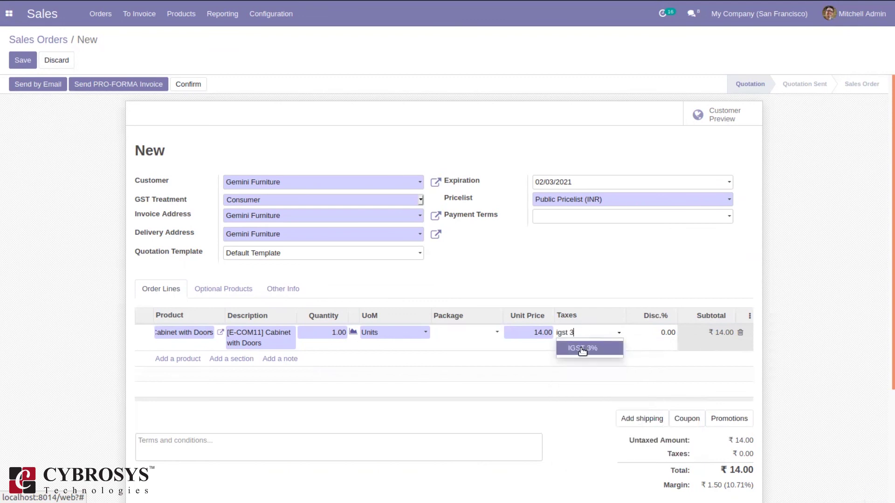
click(582, 348)
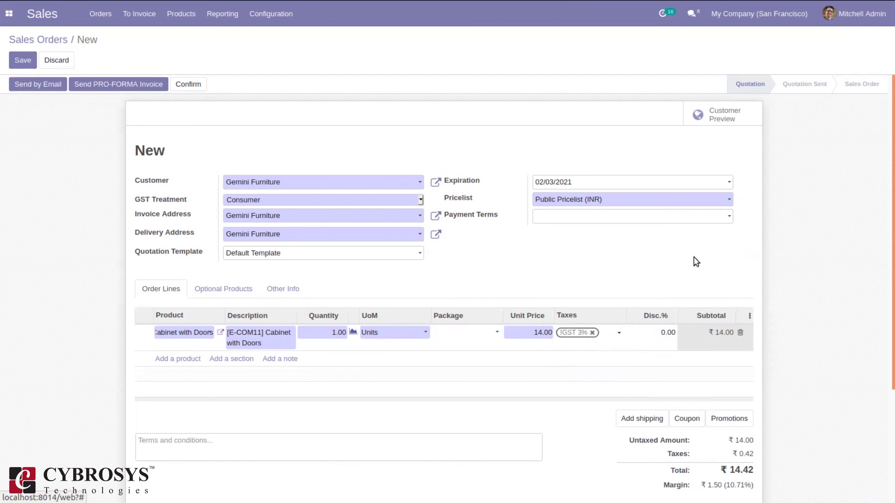
drag(887, 273, 888, 251)
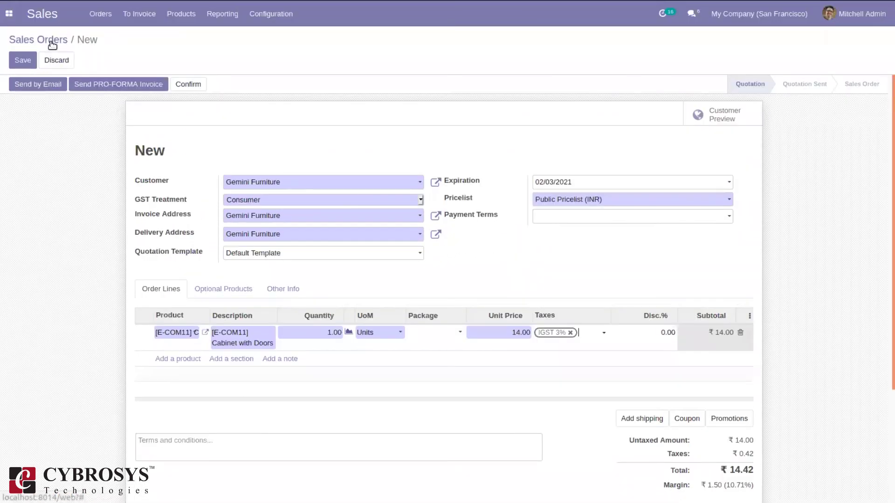
- Leave the new sales order, discarding its changes, and reopen the list of sales orders
click(51, 41)
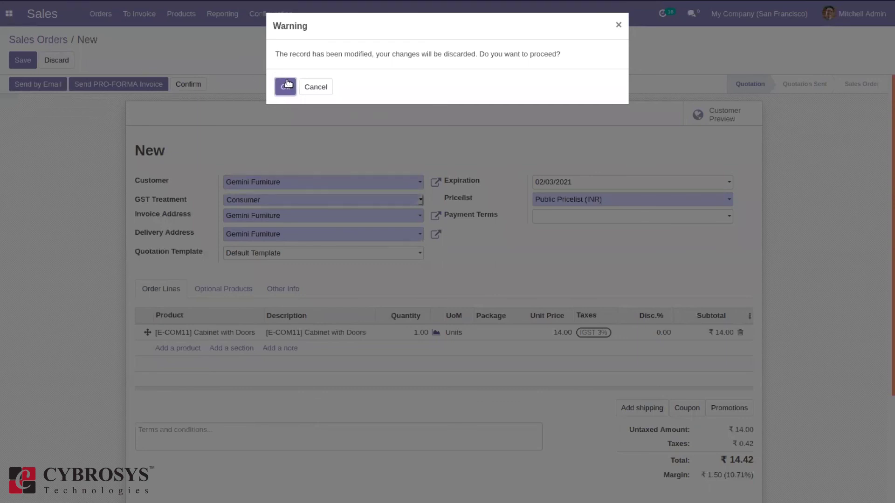
click(287, 85)
click(152, 16)
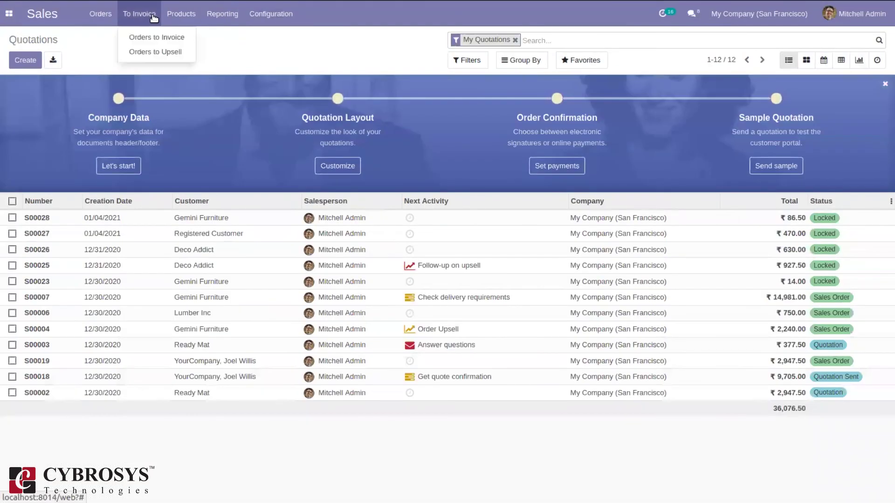
mouse_move(109, 17)
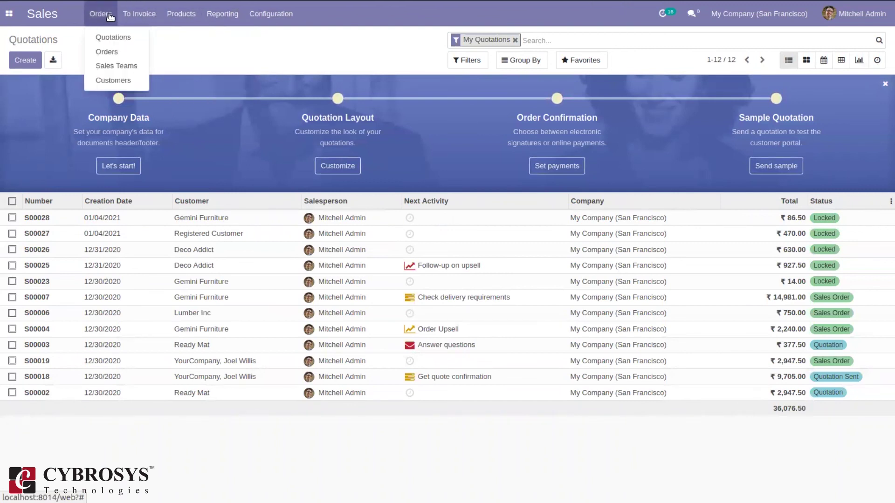
click(109, 52)
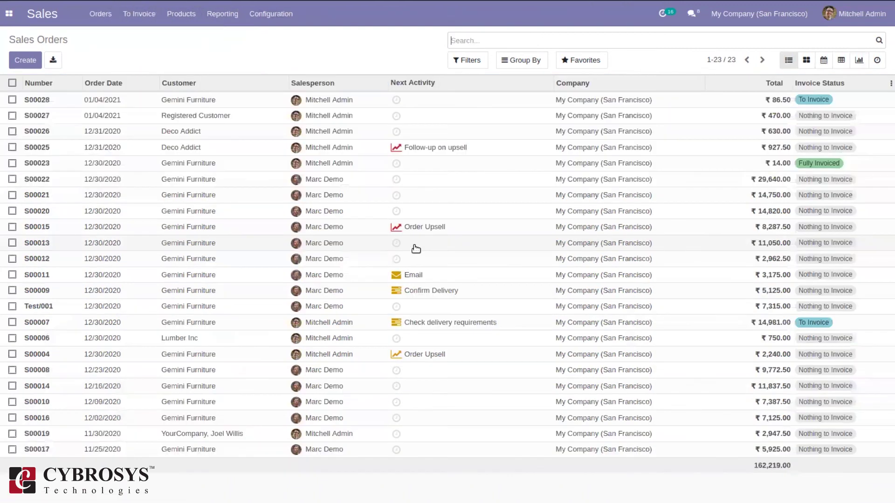